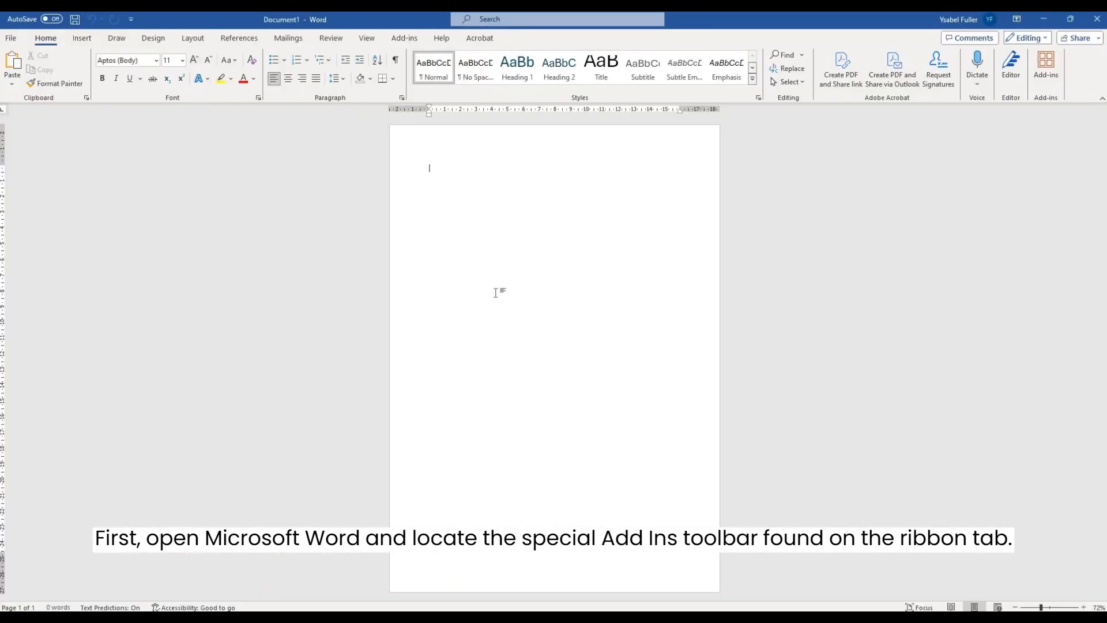
Step: Insert an Intaglio graph placeholder whose first signal uses the variables %Dataset% for the dataset and %Signal% for the signal name
{"action": "left_click", "coordinate": [408, 39]}
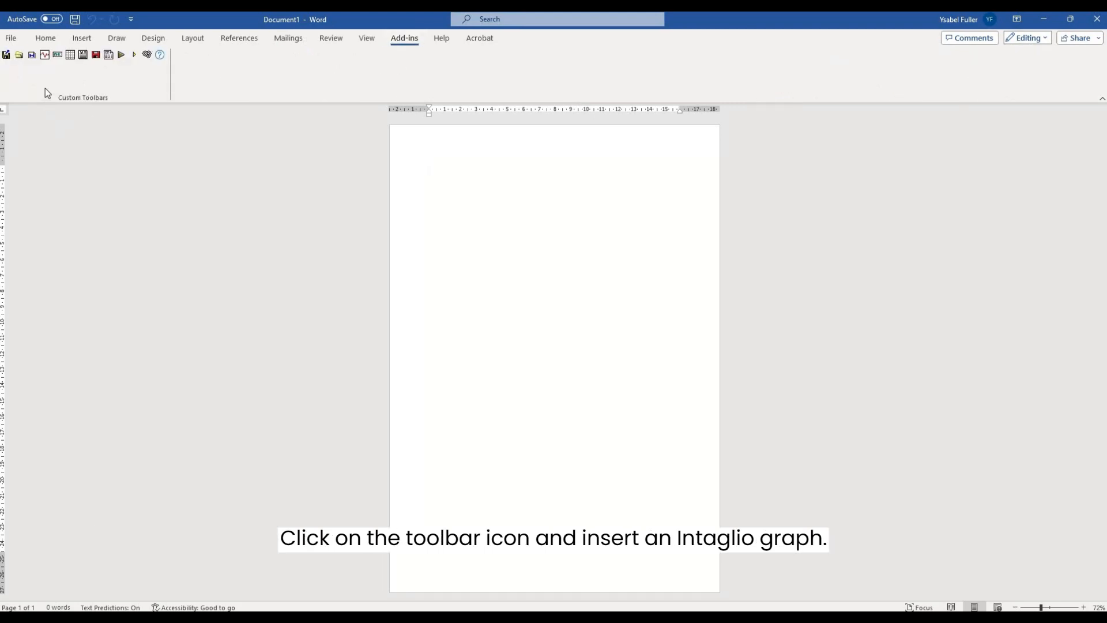
{"action": "left_click", "coordinate": [49, 58]}
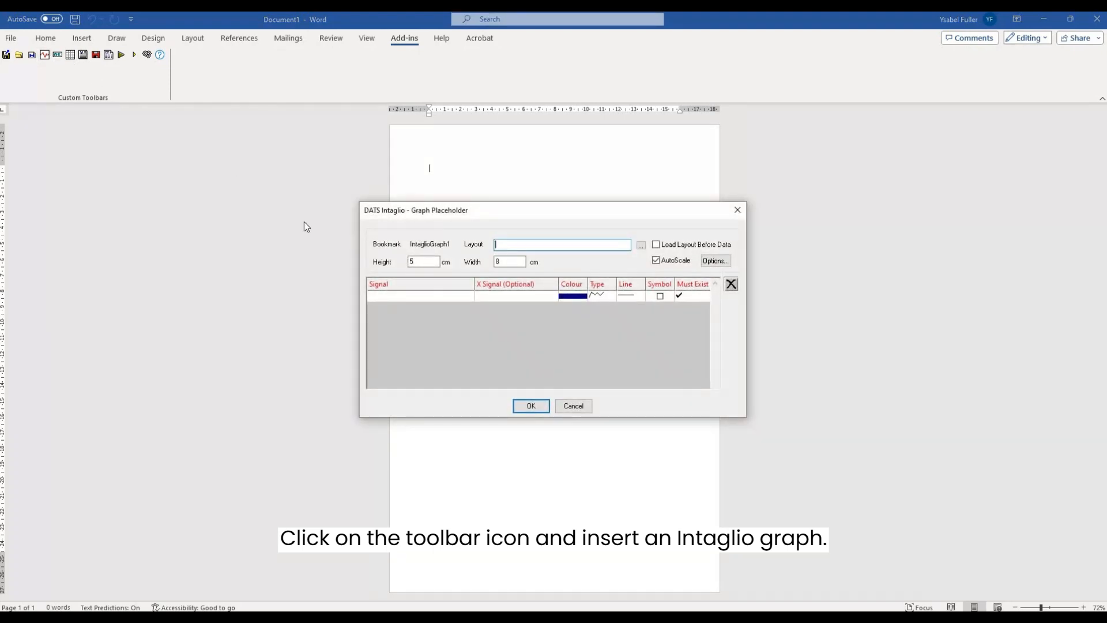
{"action": "left_click", "coordinate": [413, 296]}
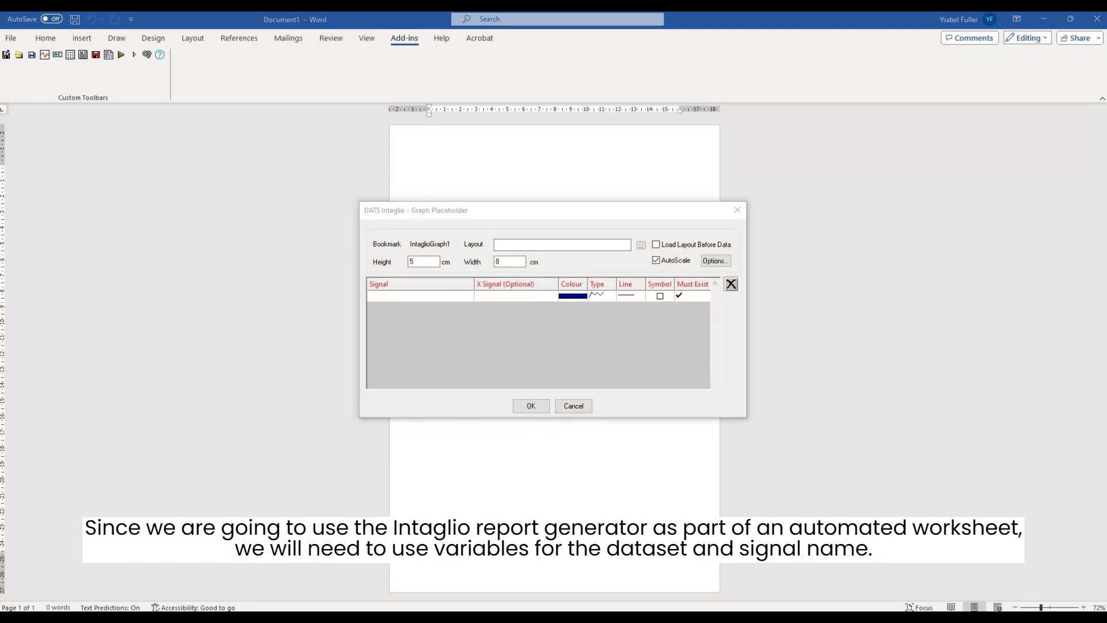
{"action": "left_click", "coordinate": [405, 297]}
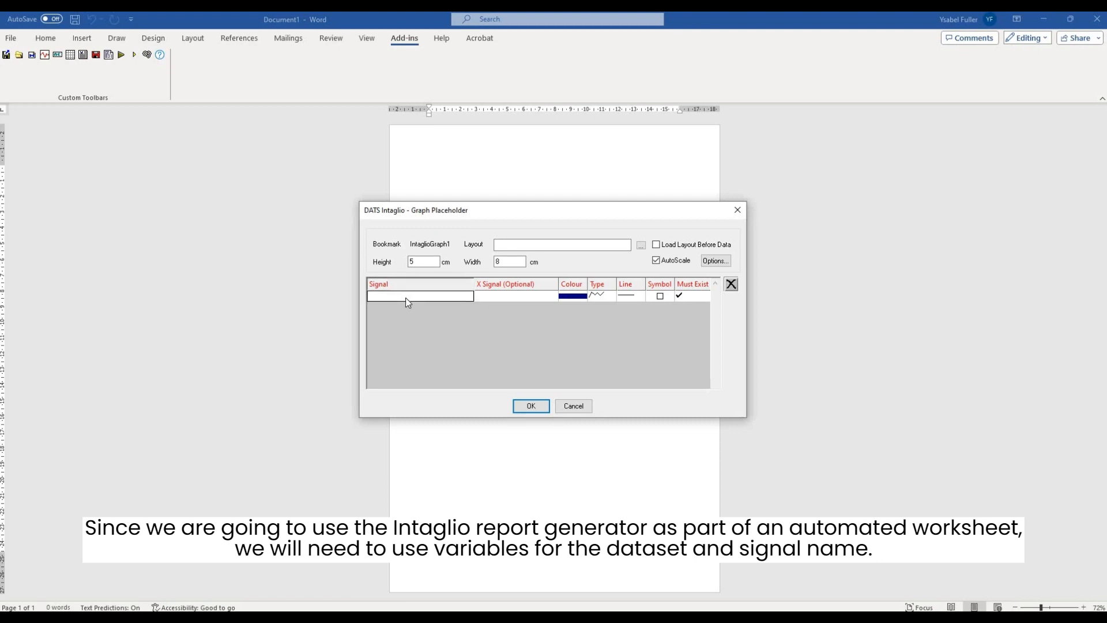
{"action": "double_click", "coordinate": [406, 297]}
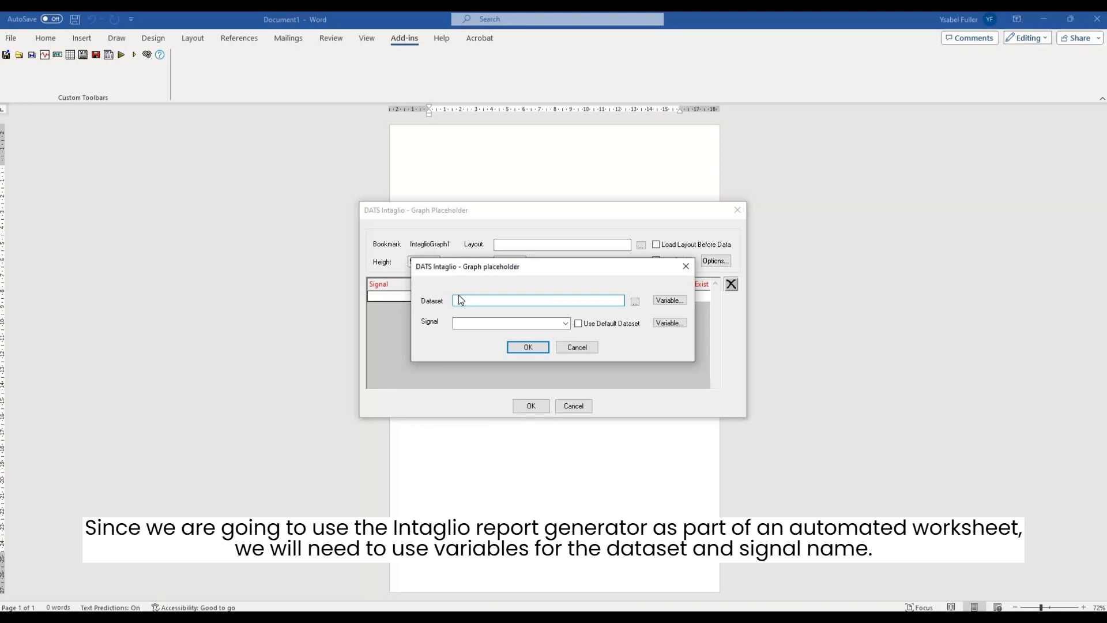
{"action": "type", "text": "%"}
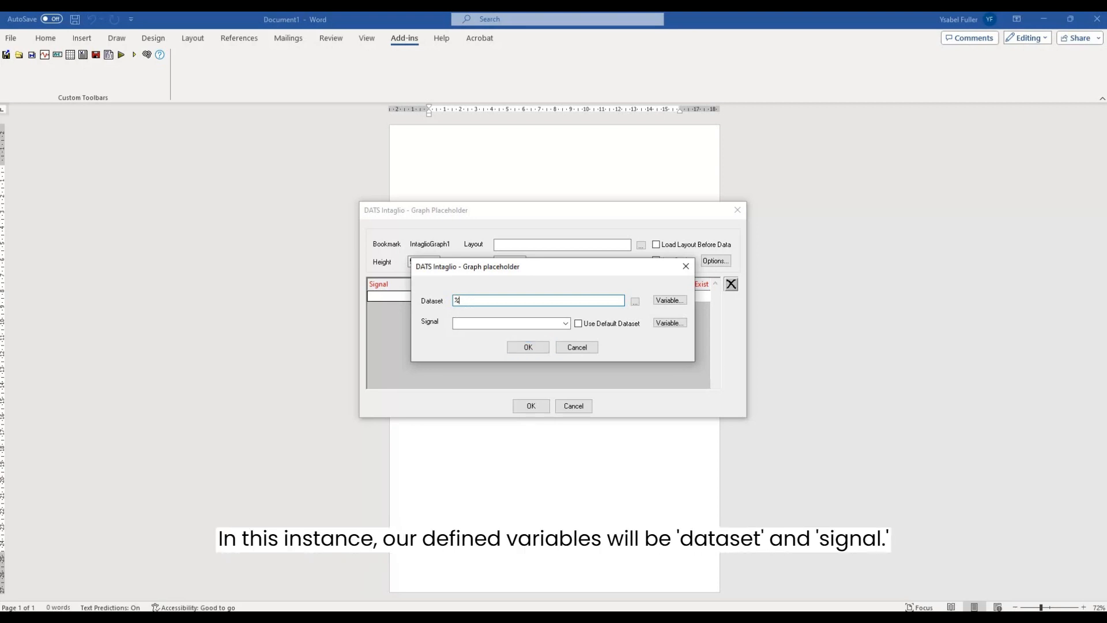
{"action": "type", "text": "Dataset%"}
{"action": "left_click", "coordinate": [473, 324]}
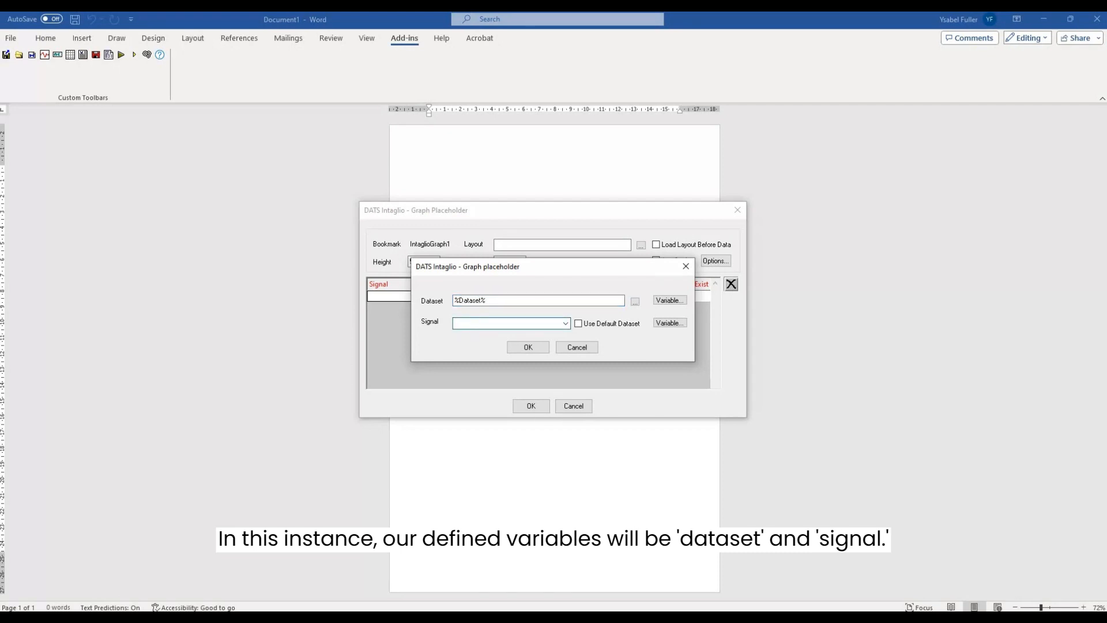
{"action": "type", "text": "%Signal%"}
{"action": "left_click", "coordinate": [515, 347]}
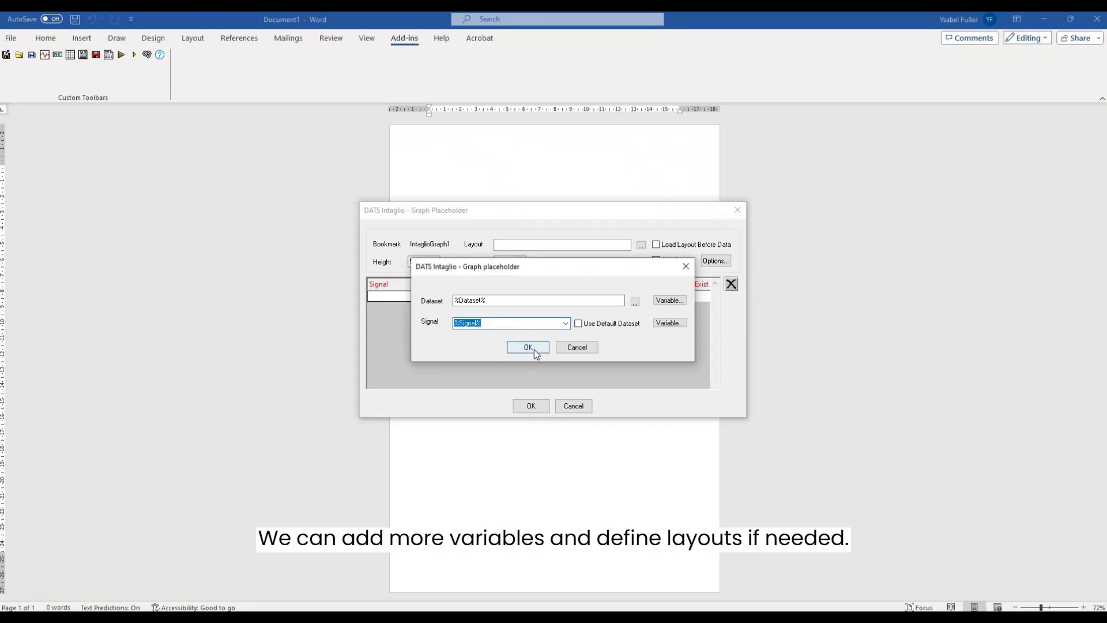
{"action": "left_click", "coordinate": [535, 350]}
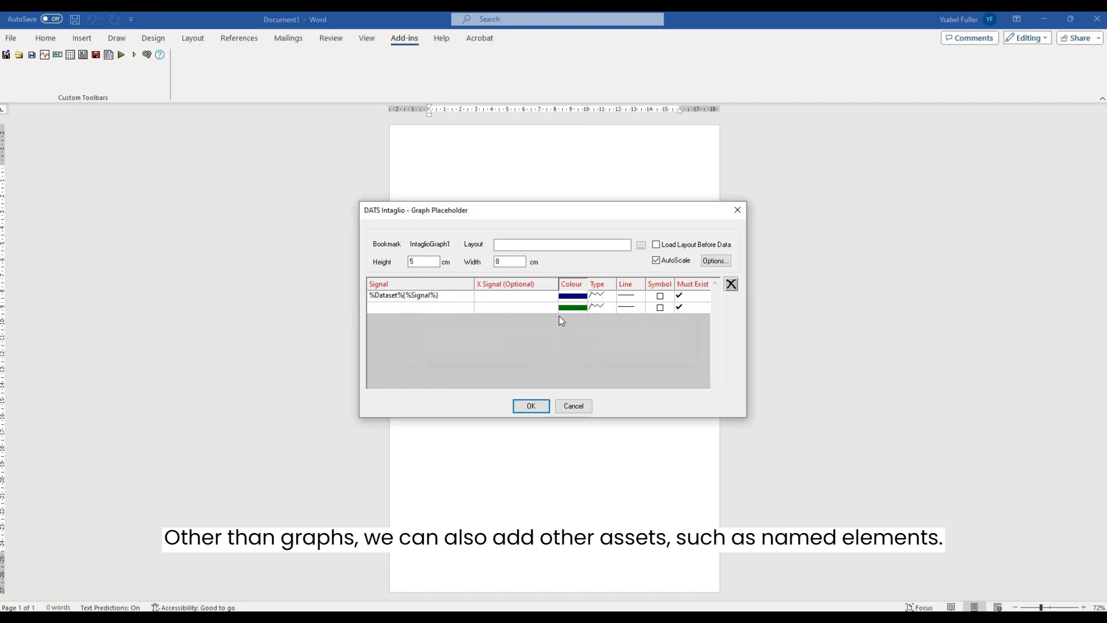
{"action": "left_click", "coordinate": [545, 245]}
{"action": "left_click", "coordinate": [535, 409]}
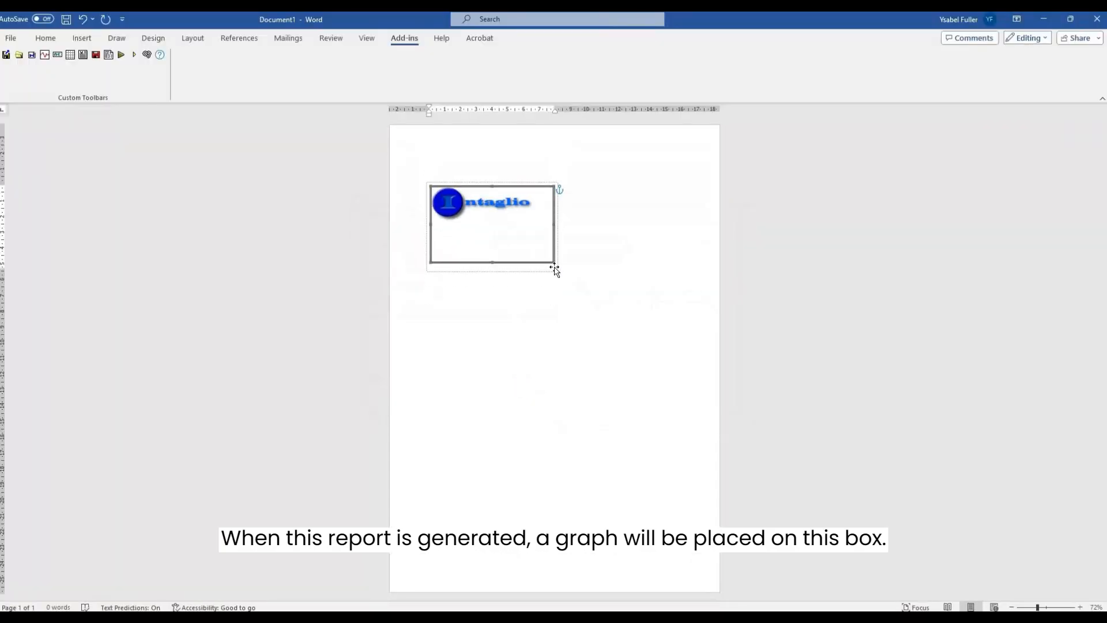
Step: Enlarge the Intaglio graph box to about 17.5 cm wide and 11 cm high, and add the title "My Report" above it
{"action": "left_click", "coordinate": [523, 233]}
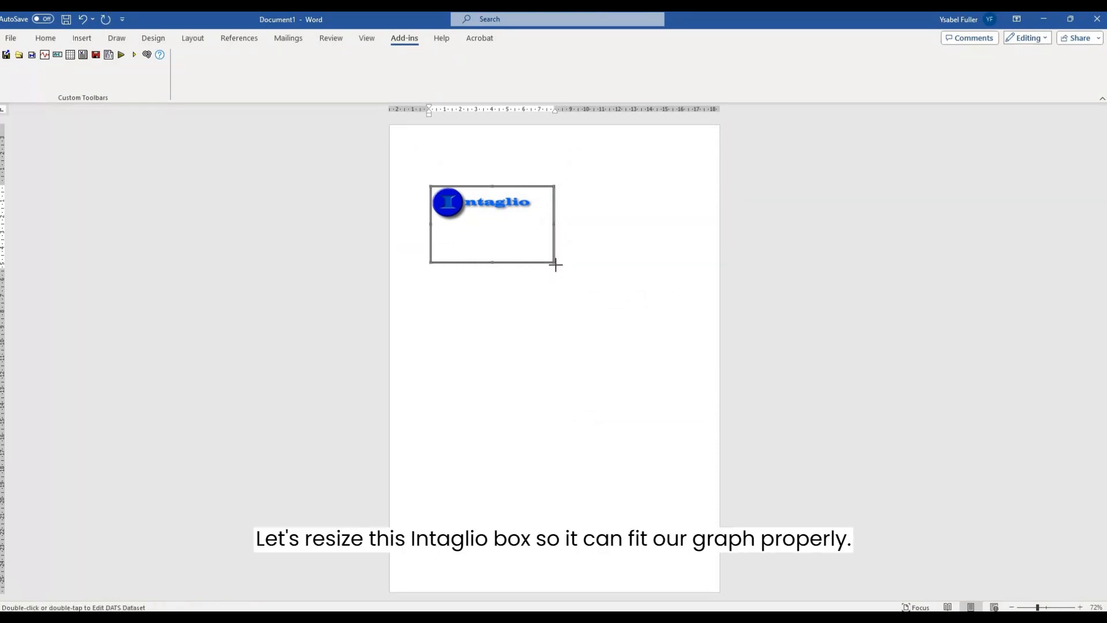
{"action": "left_click_drag", "start_coordinate": [556, 265], "coordinate": [711, 368]}
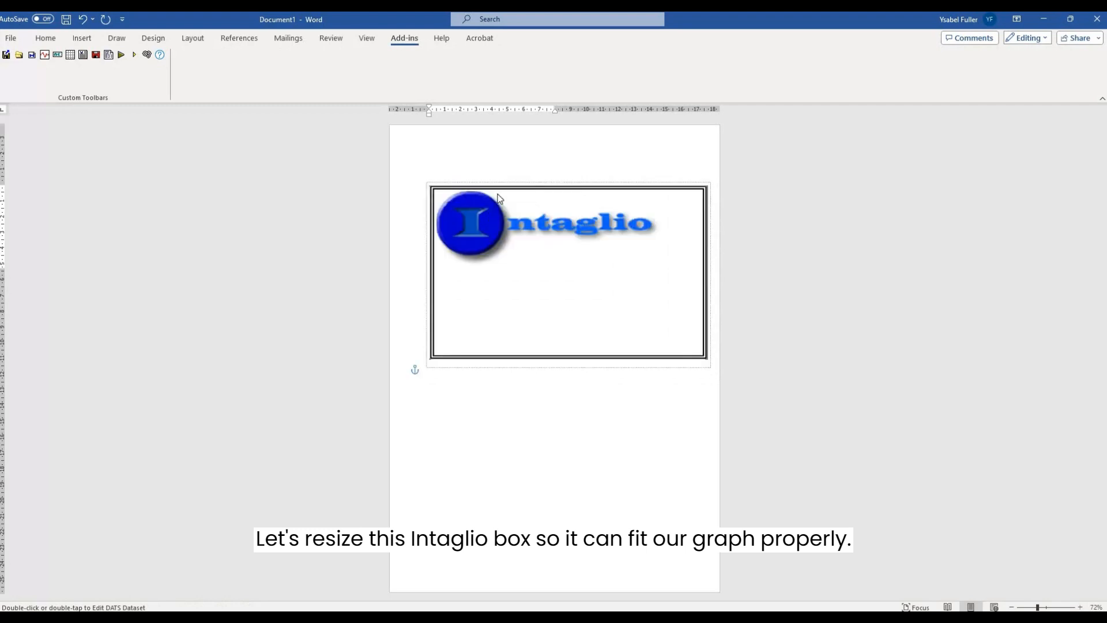
{"action": "left_click", "coordinate": [490, 196]}
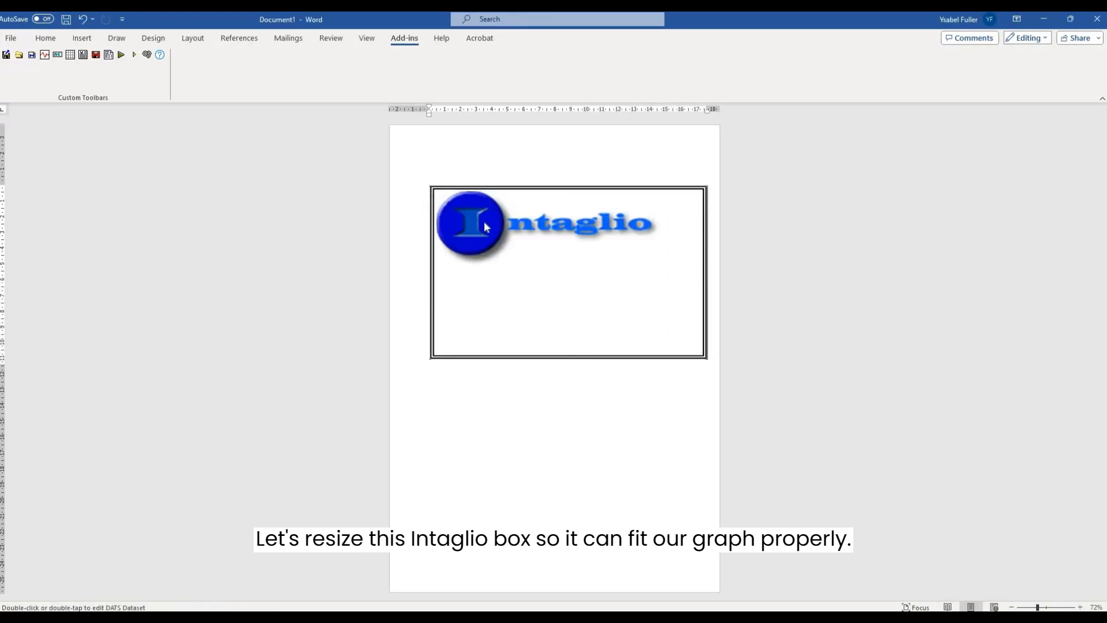
{"action": "left_click", "coordinate": [451, 194]}
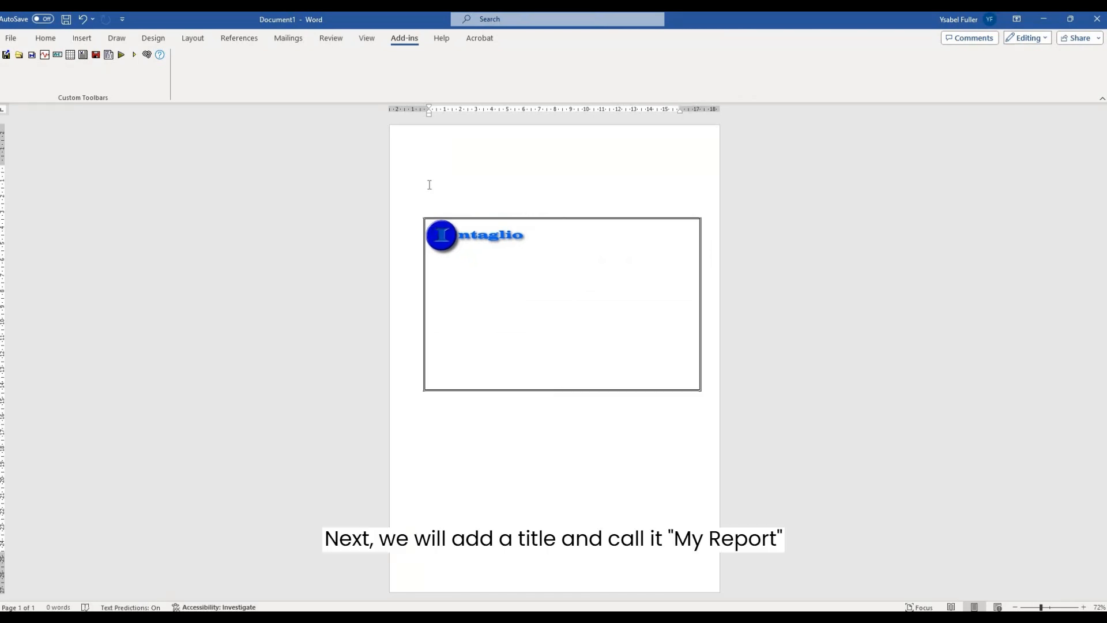
{"action": "type", "text": "My Report"}
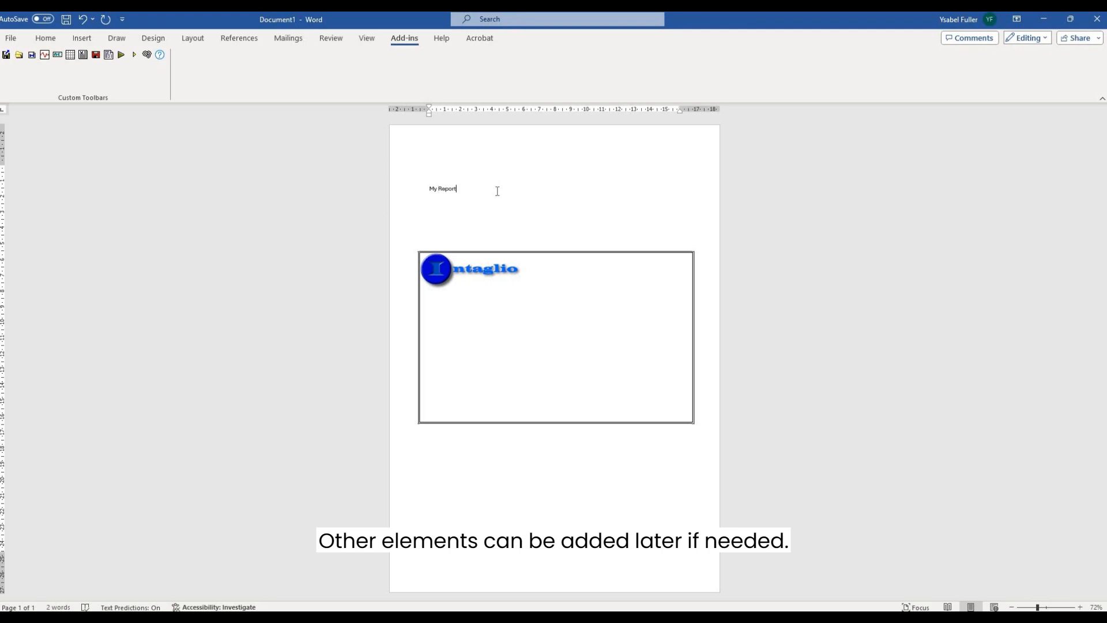
Step: Save the document to the Desktop as a Word document named "My Template Report"
{"action": "left_click", "coordinate": [11, 38]}
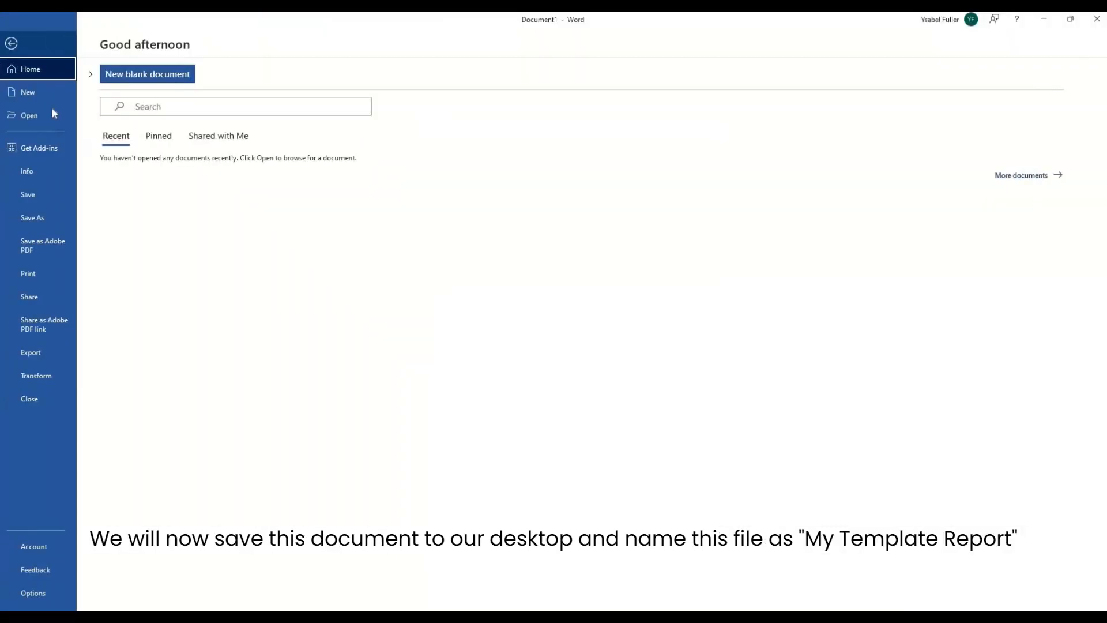
{"action": "left_click", "coordinate": [36, 217]}
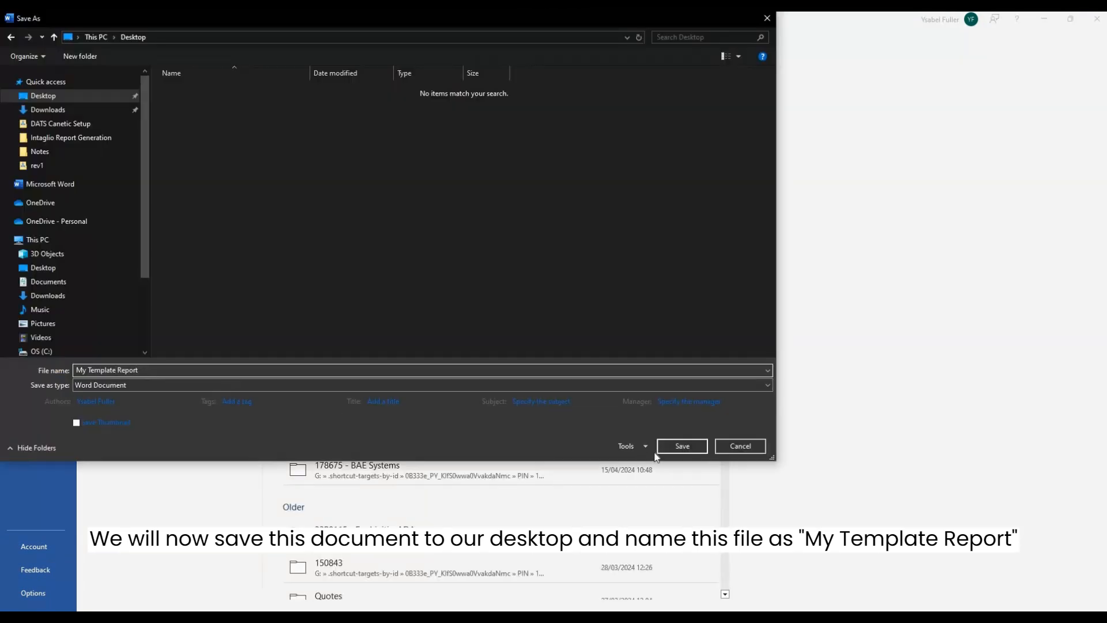
{"action": "left_click", "coordinate": [682, 447]}
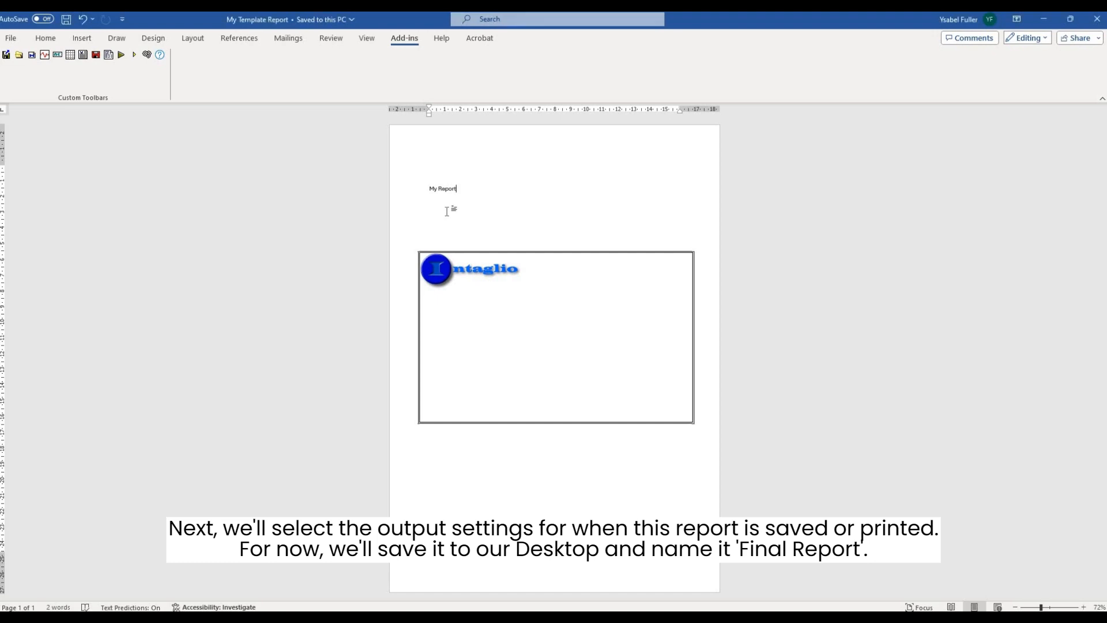
Step: Configure the Intaglio output options to save the generated report to the Desktop as a Word document named "Final Report"
{"action": "left_click", "coordinate": [95, 56]}
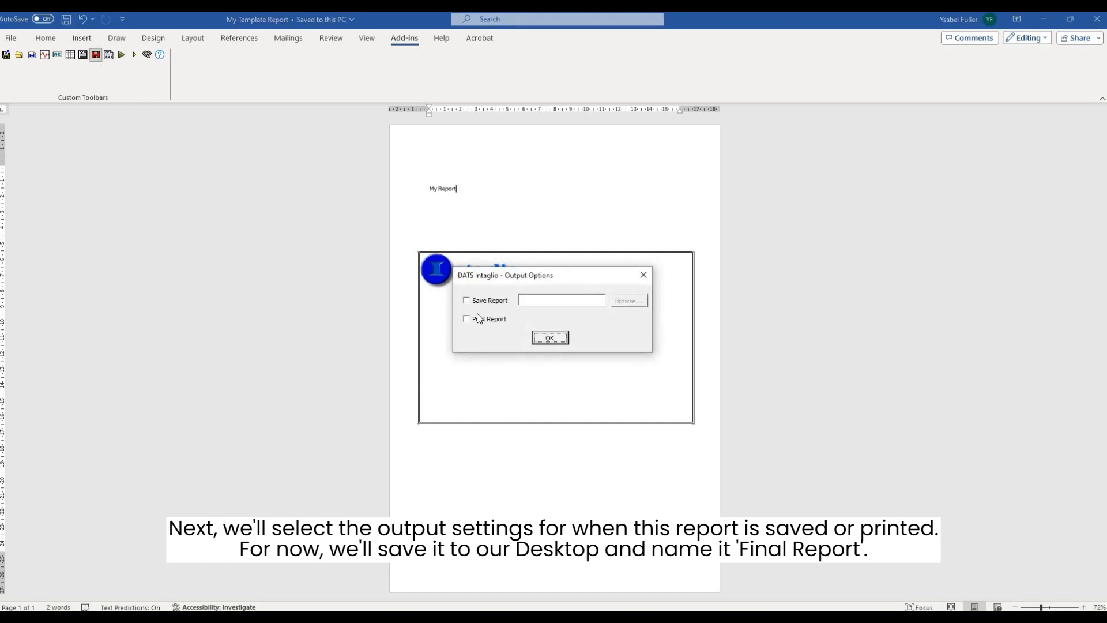
{"action": "left_click", "coordinate": [472, 303]}
{"action": "left_click", "coordinate": [627, 301]}
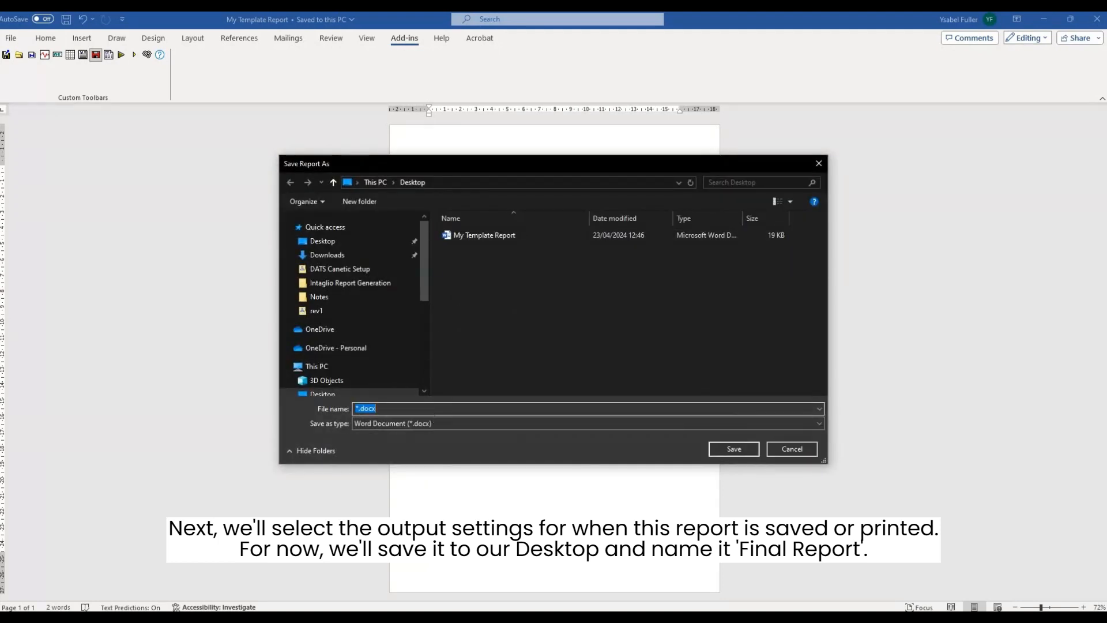
{"action": "left_click", "coordinate": [434, 410]}
{"action": "key", "text": "BackSpace"}
{"action": "key", "text": "BackSpace"}
{"action": "key", "text": "BackSpace"}
{"action": "key", "text": "BackSpace"}
{"action": "key", "text": "BackSpace"}
{"action": "type", "text": "Final Report"}
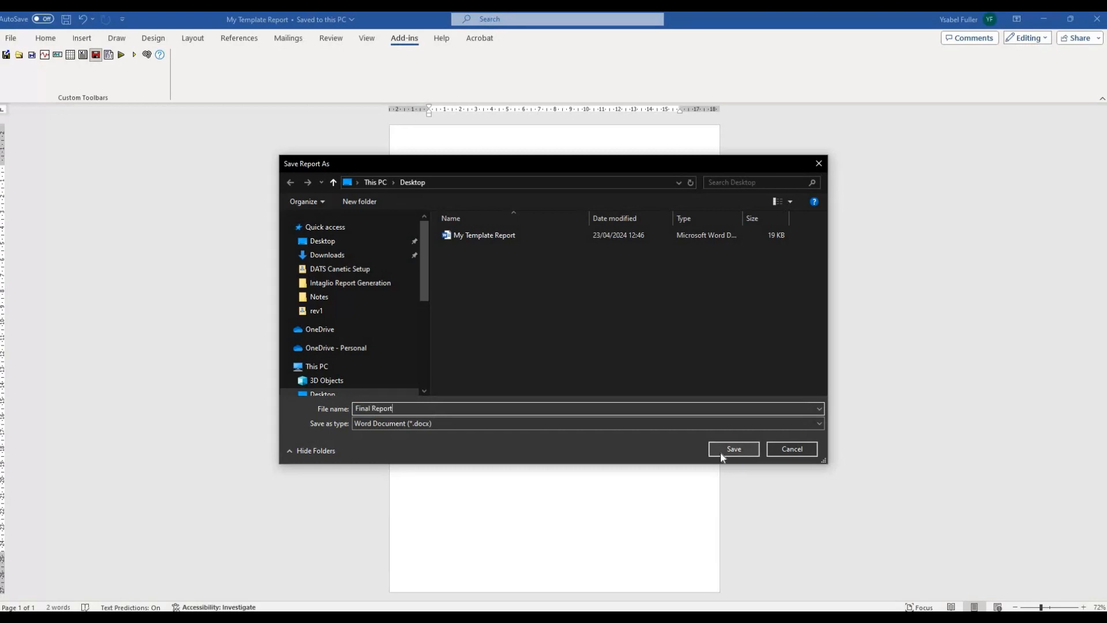
{"action": "left_click", "coordinate": [721, 452]}
{"action": "left_click", "coordinate": [558, 340]}
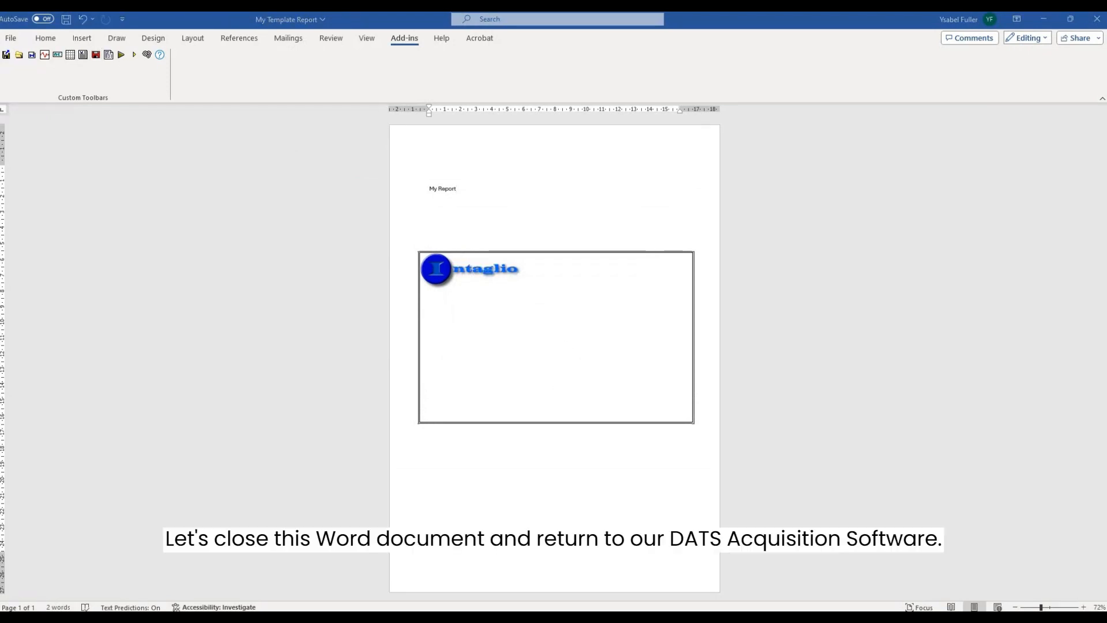
Step: Close the template document, switch to DATS Analysis, and add the RaceCarRunUp dataset from RotatingMachinery to the worksheet as a data source
{"action": "left_click", "coordinate": [1097, 18]}
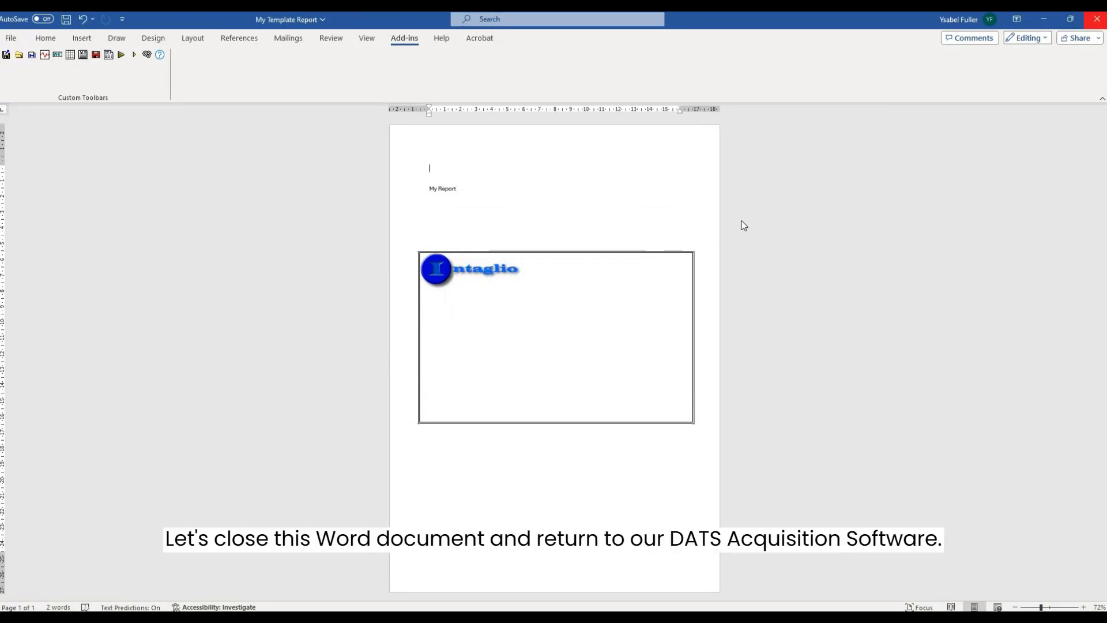
{"action": "left_click", "coordinate": [570, 339]}
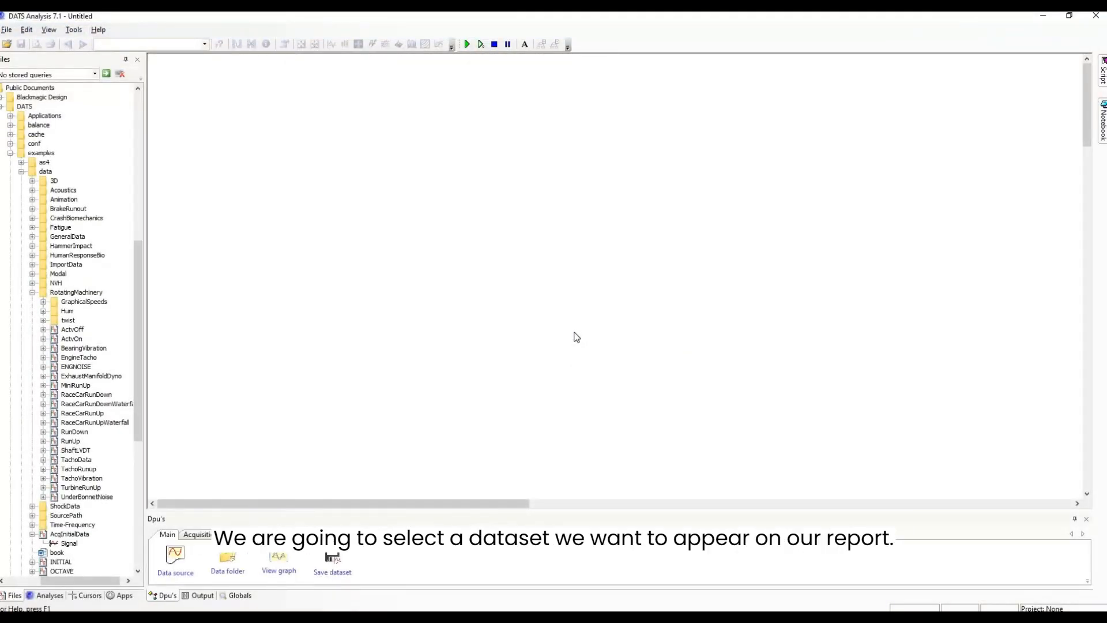
{"action": "double_click", "coordinate": [81, 415]}
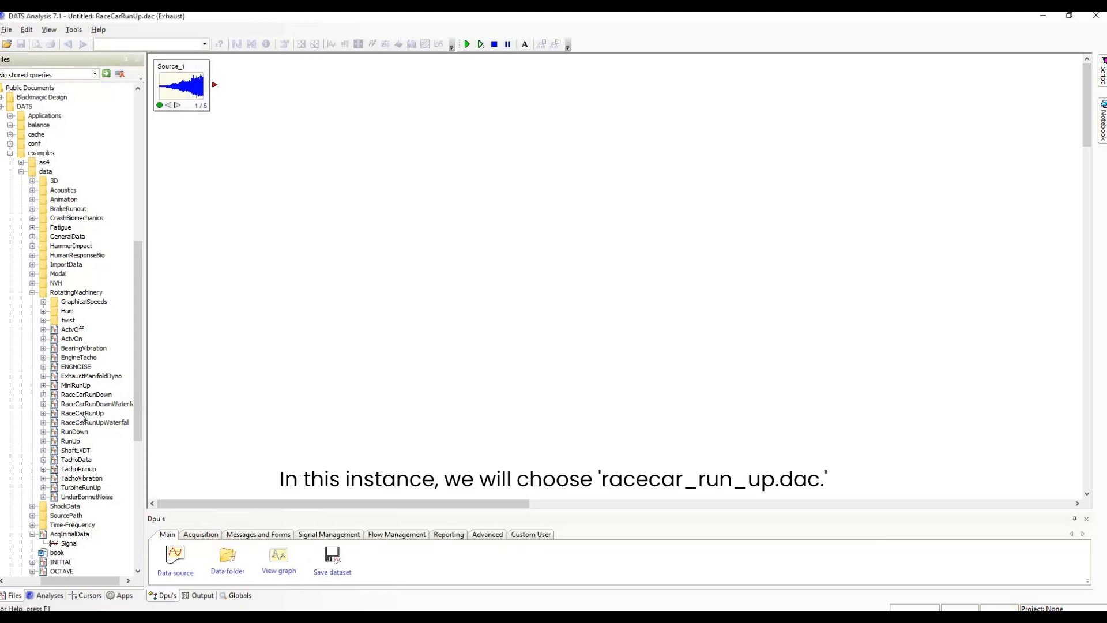
{"action": "left_click", "coordinate": [240, 199]}
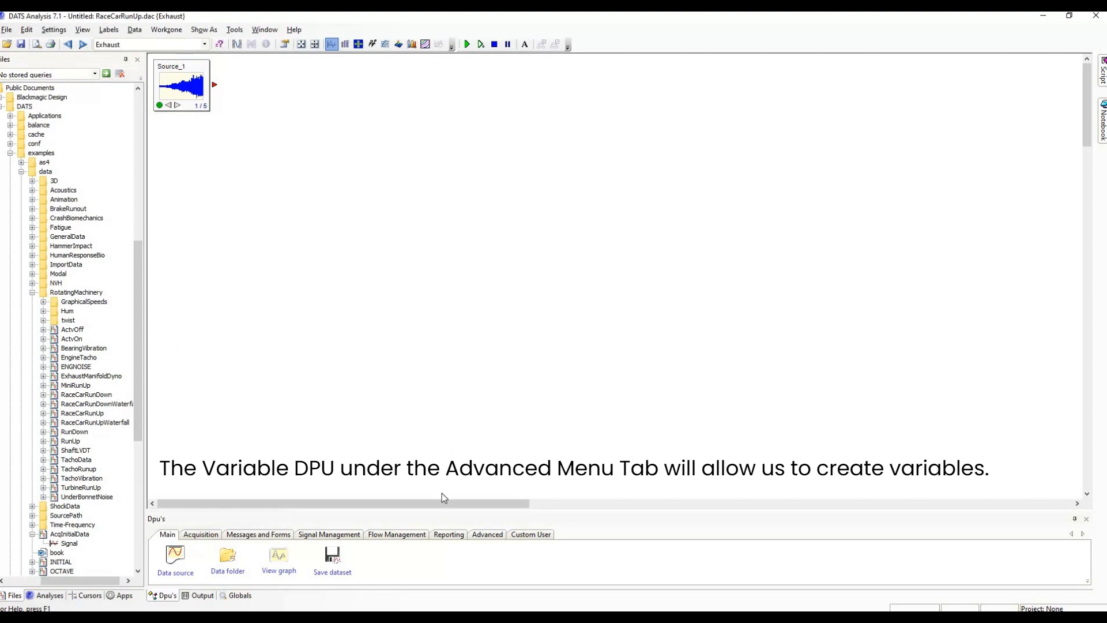
Step: Place a Variables DPU in the worksheet and declare two string variables in it, named Signal and Dataset
{"action": "left_click", "coordinate": [485, 536]}
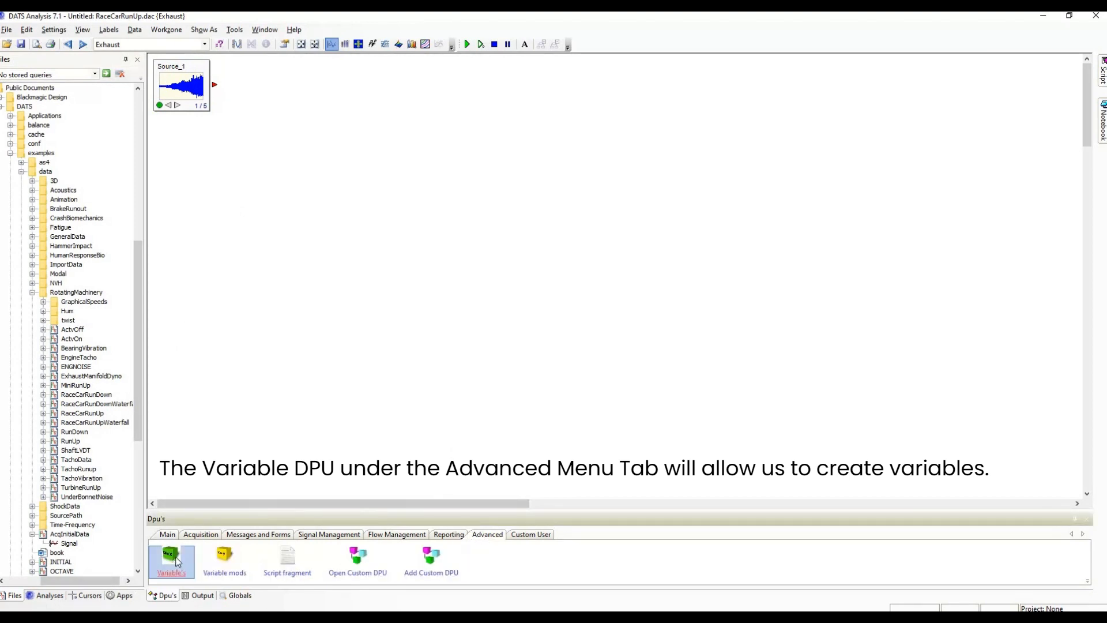
{"action": "left_click_drag", "start_coordinate": [177, 563], "coordinate": [340, 113]}
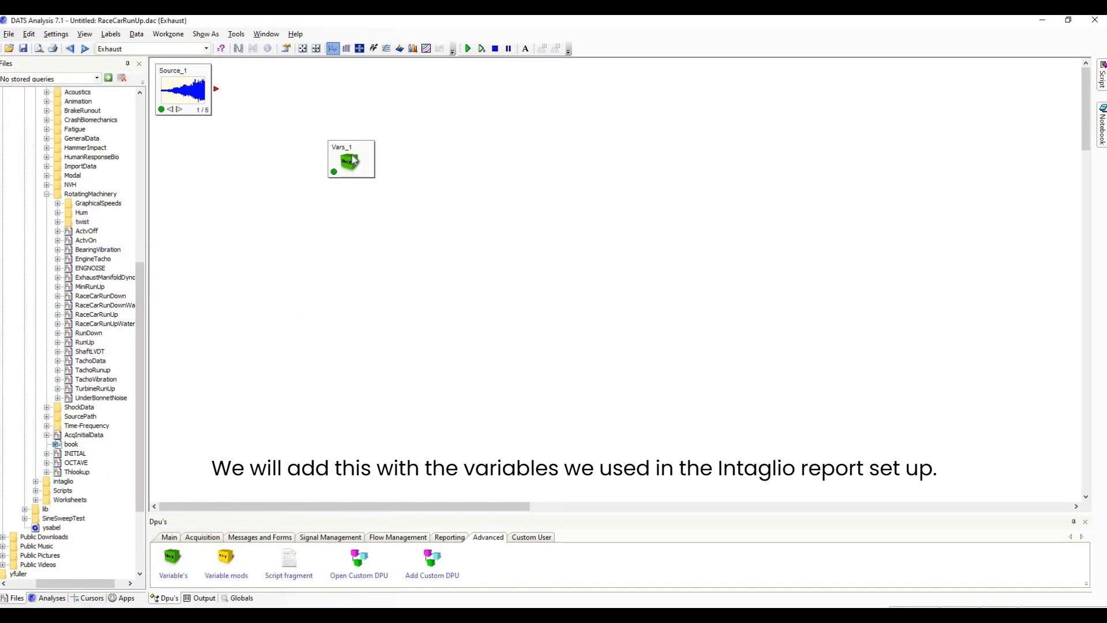
{"action": "double_click", "coordinate": [354, 161]}
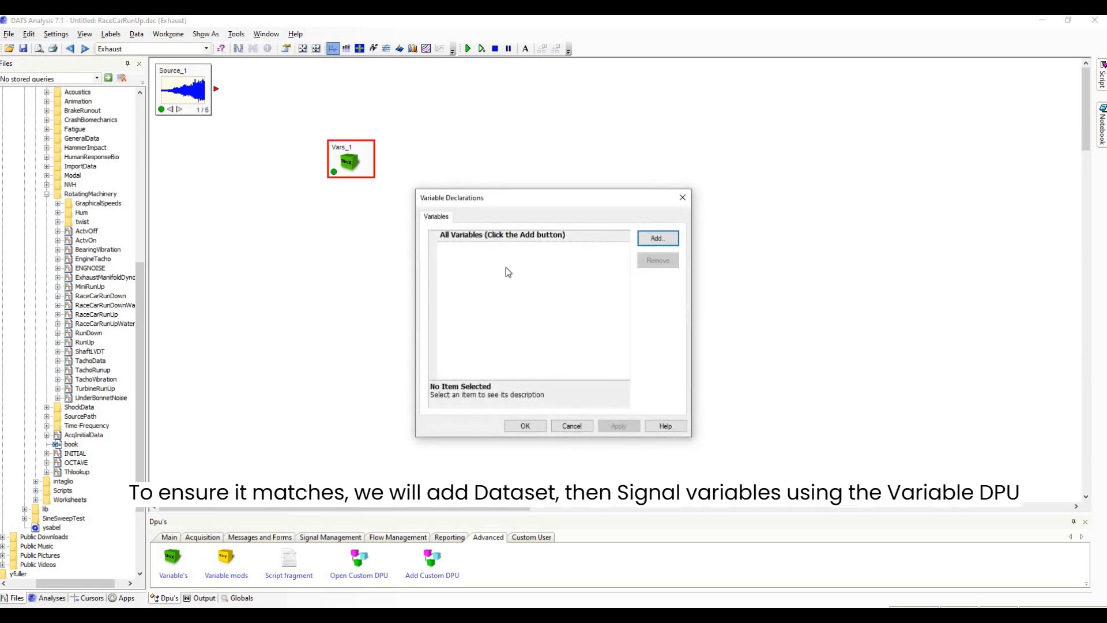
{"action": "left_click", "coordinate": [647, 243]}
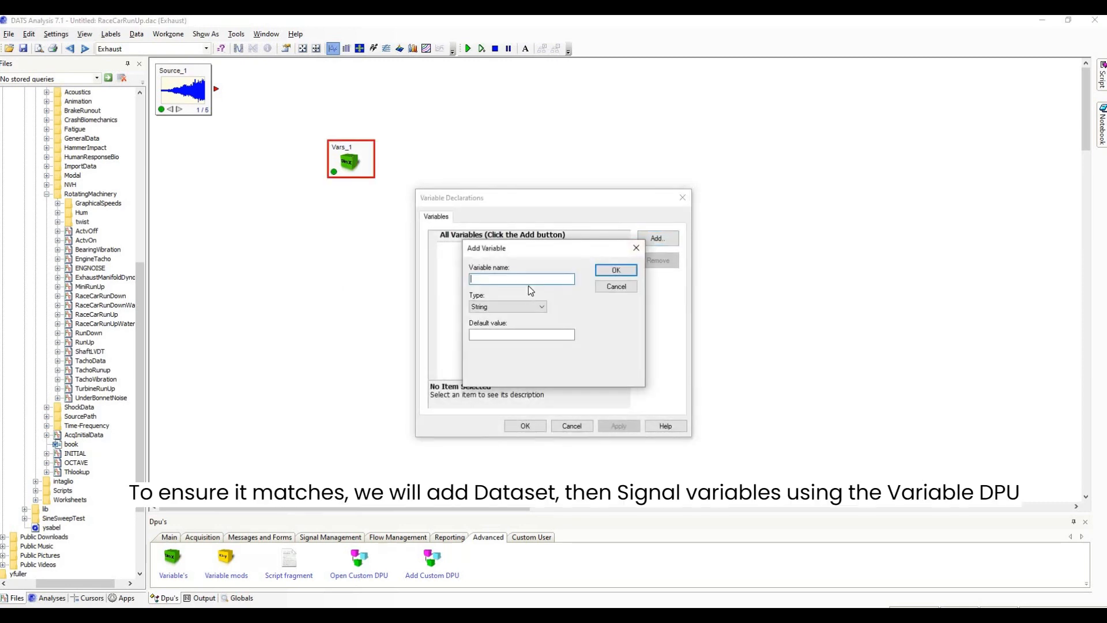
{"action": "type", "text": "Signal"}
{"action": "left_click", "coordinate": [616, 270]}
{"action": "left_click", "coordinate": [658, 239]}
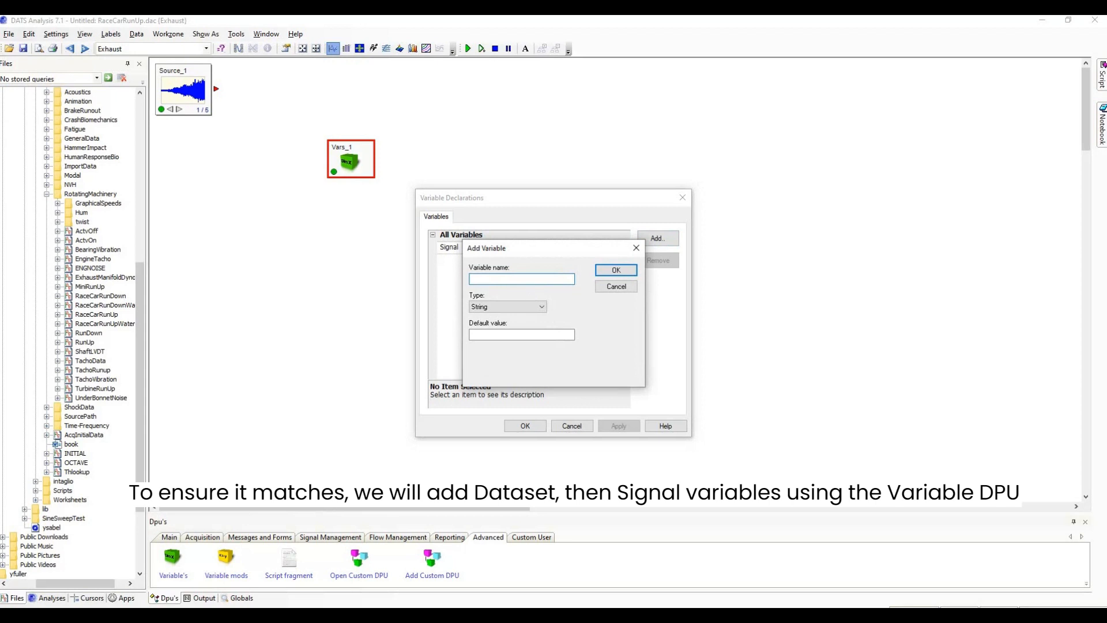
{"action": "type", "text": "Dataset"}
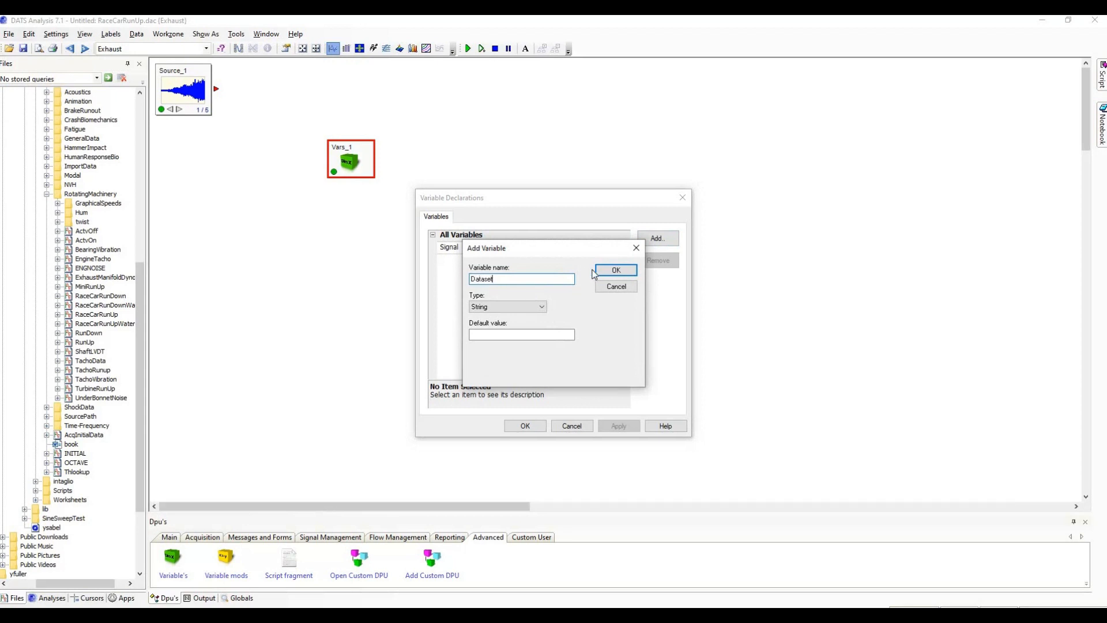
{"action": "left_click", "coordinate": [611, 271]}
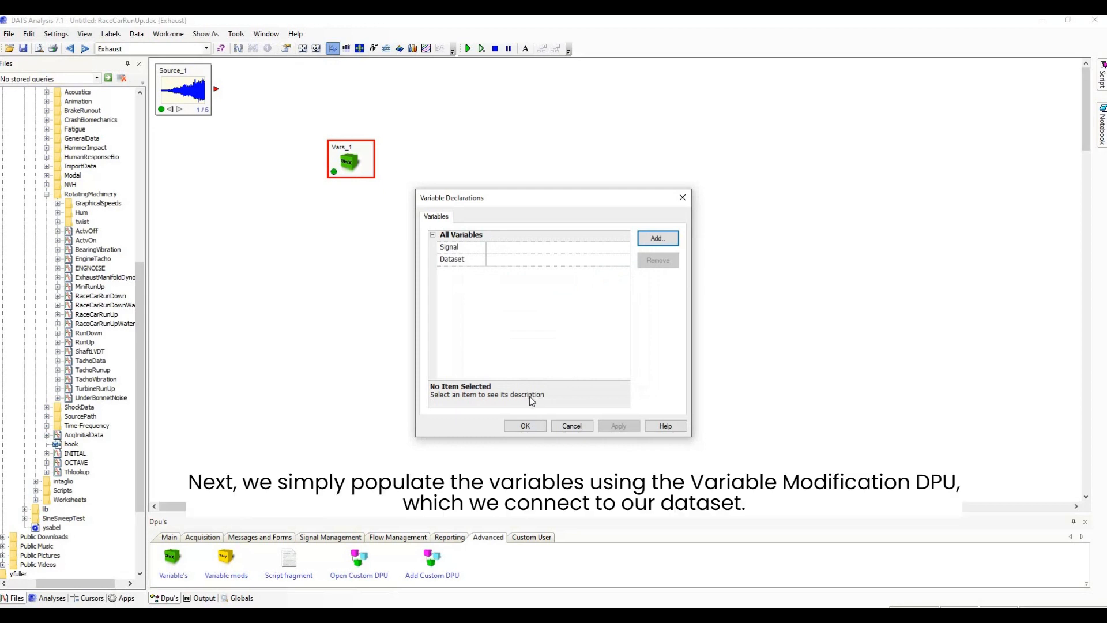
{"action": "left_click", "coordinate": [526, 426]}
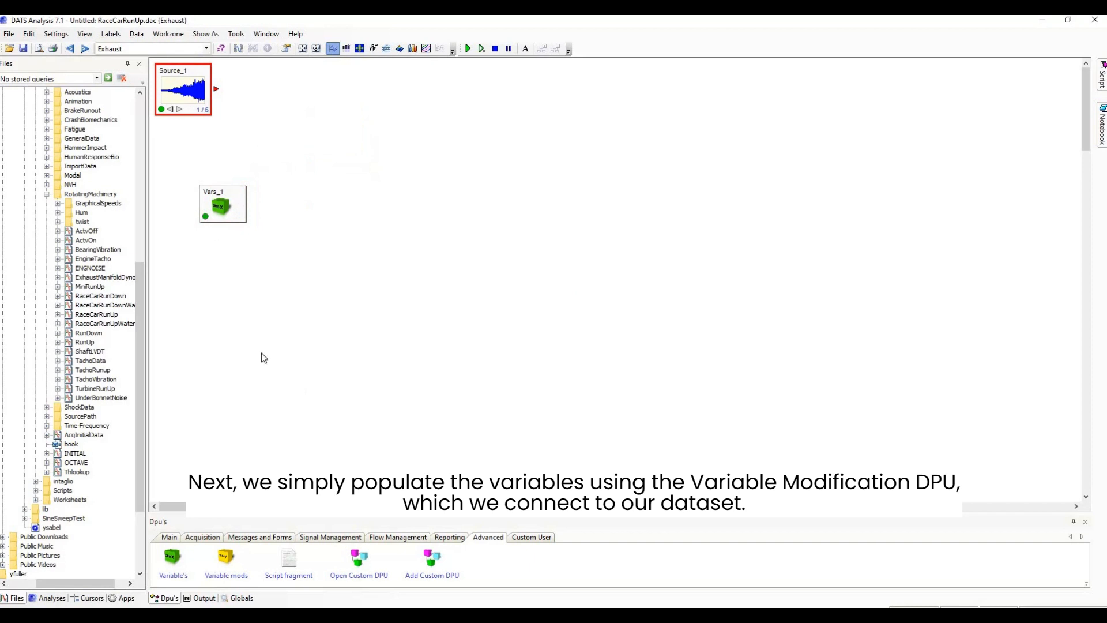
Step: Place a Variable mods DPU in the worksheet and connect the RaceCarRunUp source's output to its input
{"action": "left_click", "coordinate": [261, 352]}
{"action": "left_click_drag", "start_coordinate": [226, 555], "coordinate": [306, 100]}
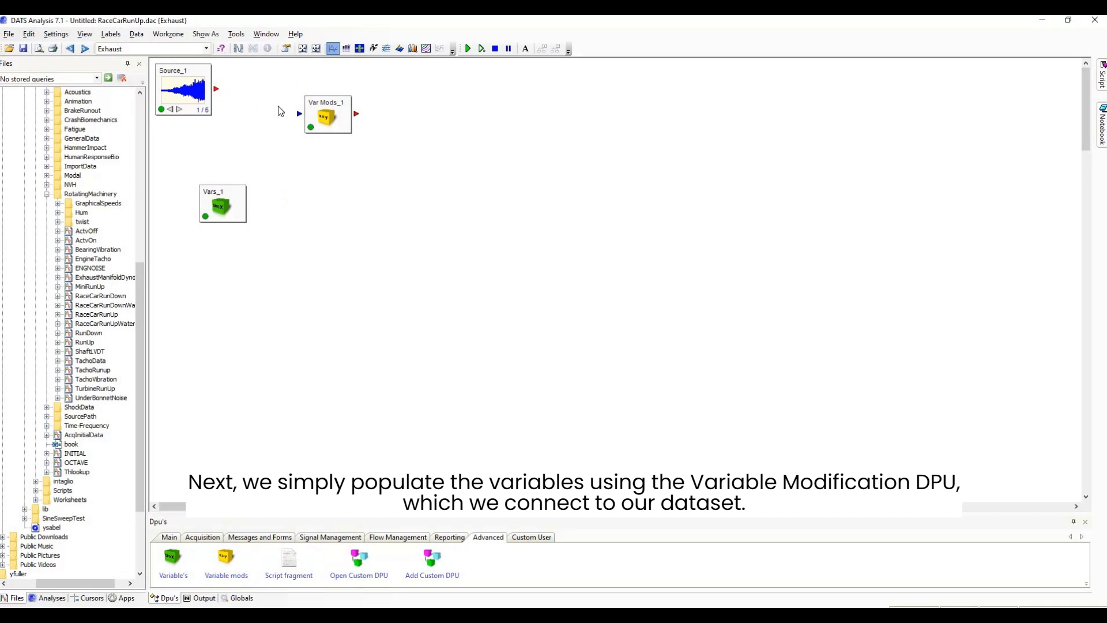
{"action": "left_click_drag", "start_coordinate": [215, 88], "coordinate": [299, 113]}
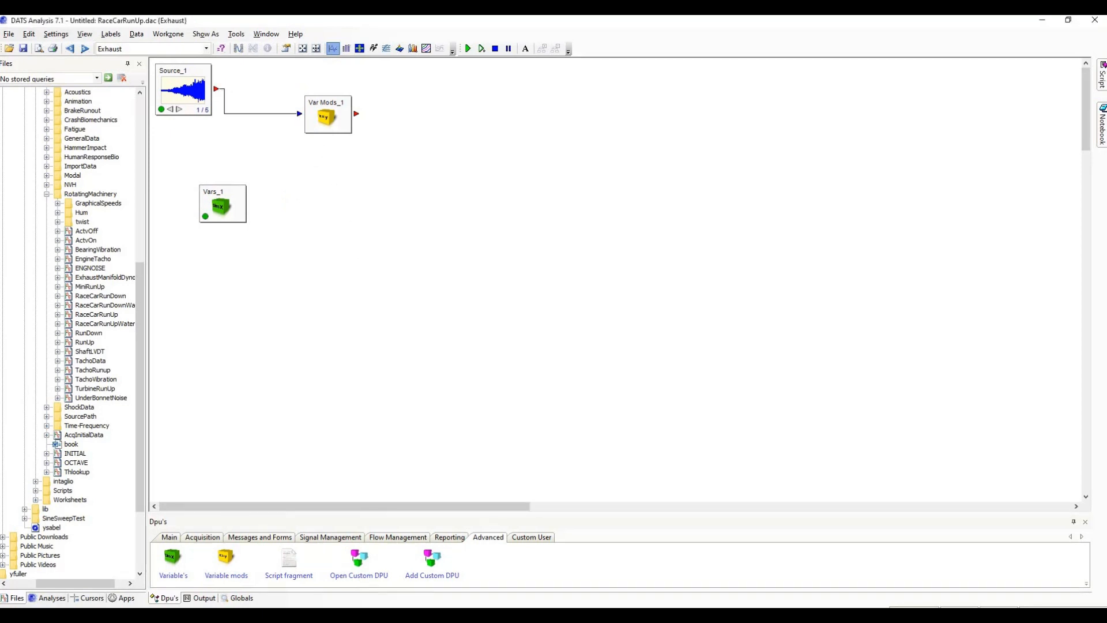
Step: Add a modification to the Variable mods DPU that sets the Dataset variable to %NE($$DATASET_NAME)
{"action": "double_click", "coordinate": [343, 116]}
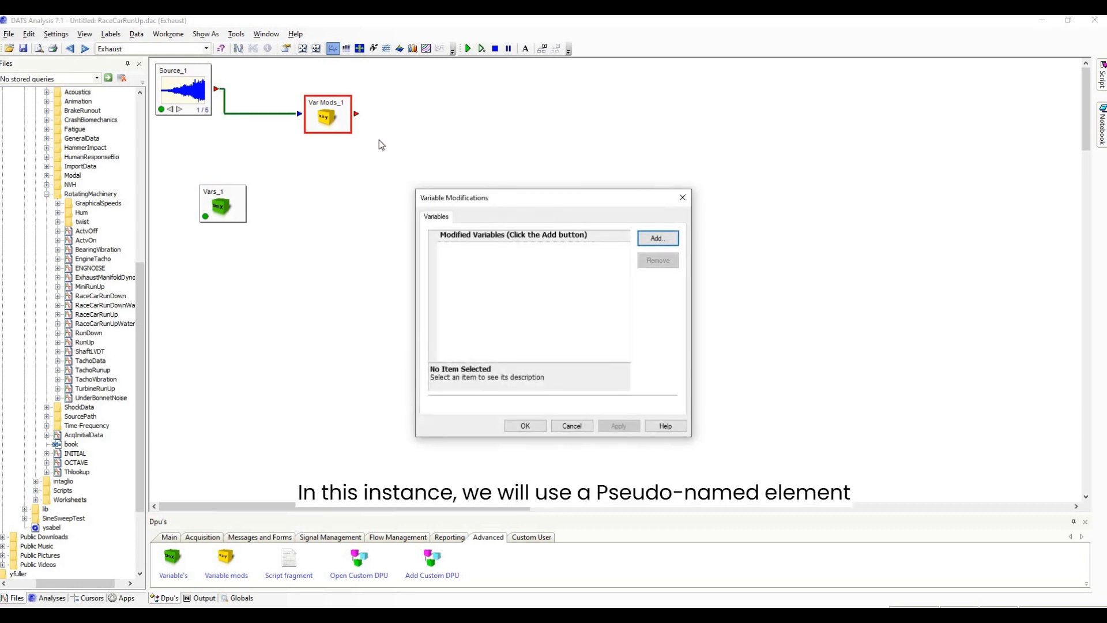
{"action": "left_click", "coordinate": [658, 239]}
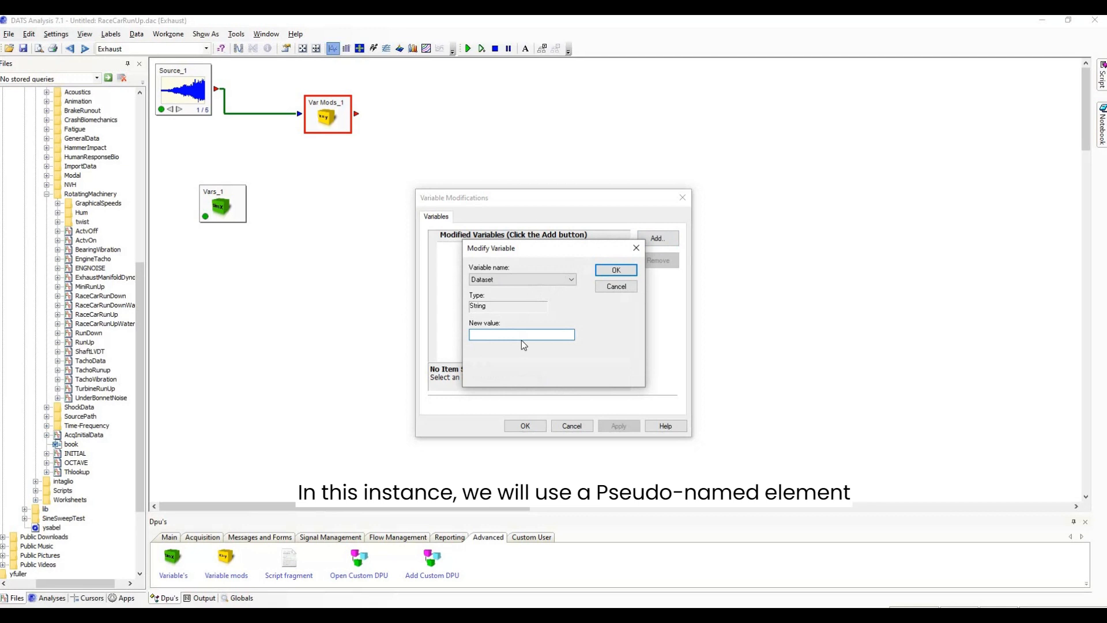
{"action": "type", "text": "%NE($$DATASET"}
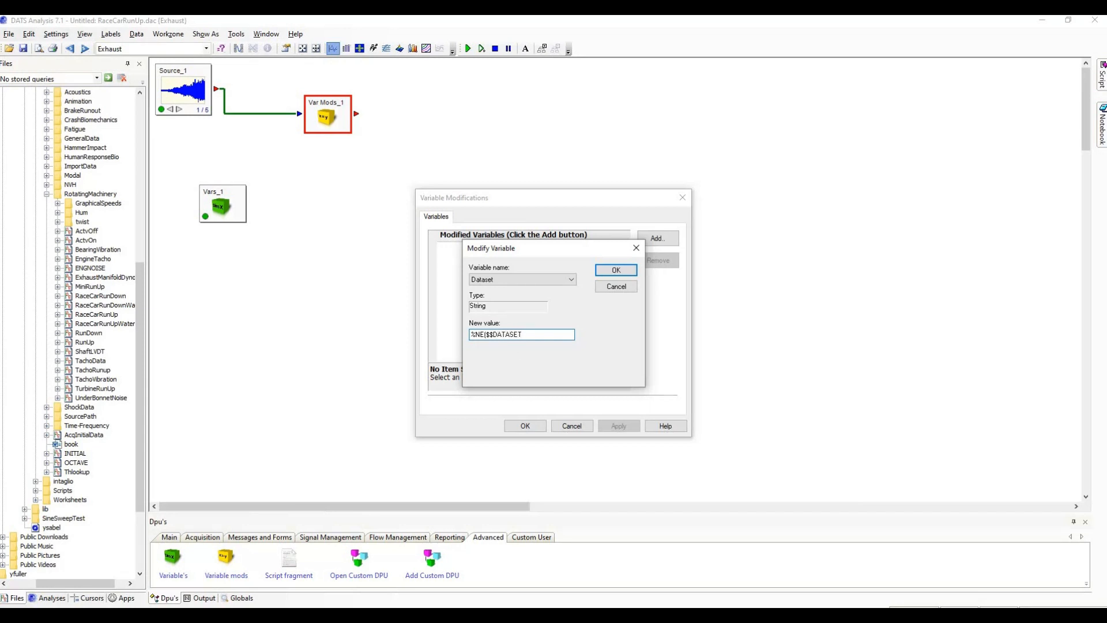
{"action": "type", "text": "_NAME"}
{"action": "left_click", "coordinate": [616, 271]}
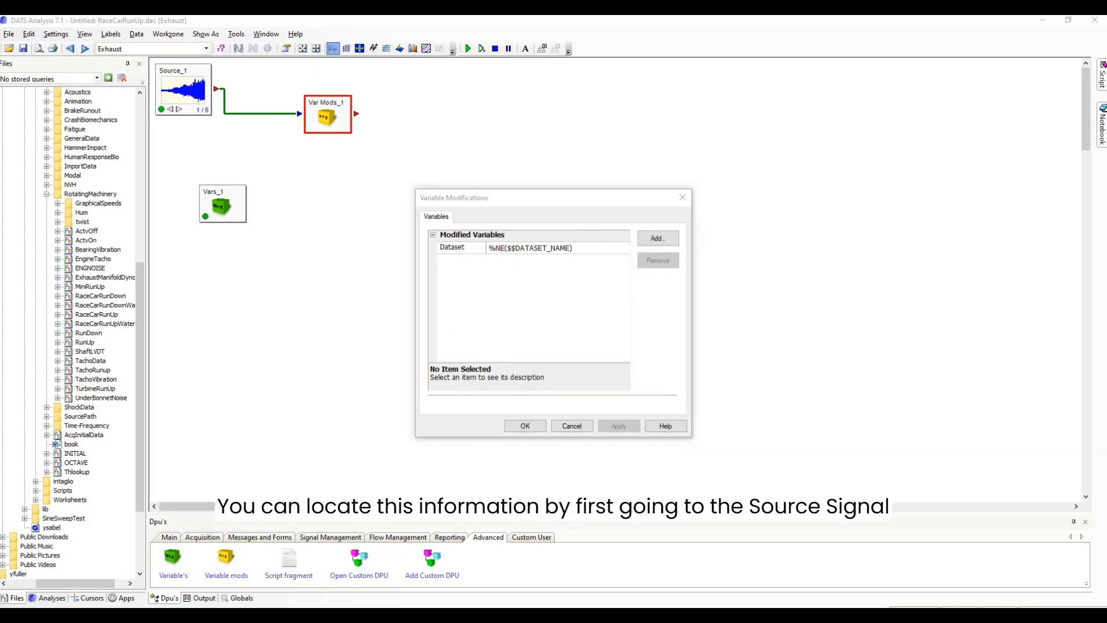
{"action": "left_click", "coordinate": [516, 426]}
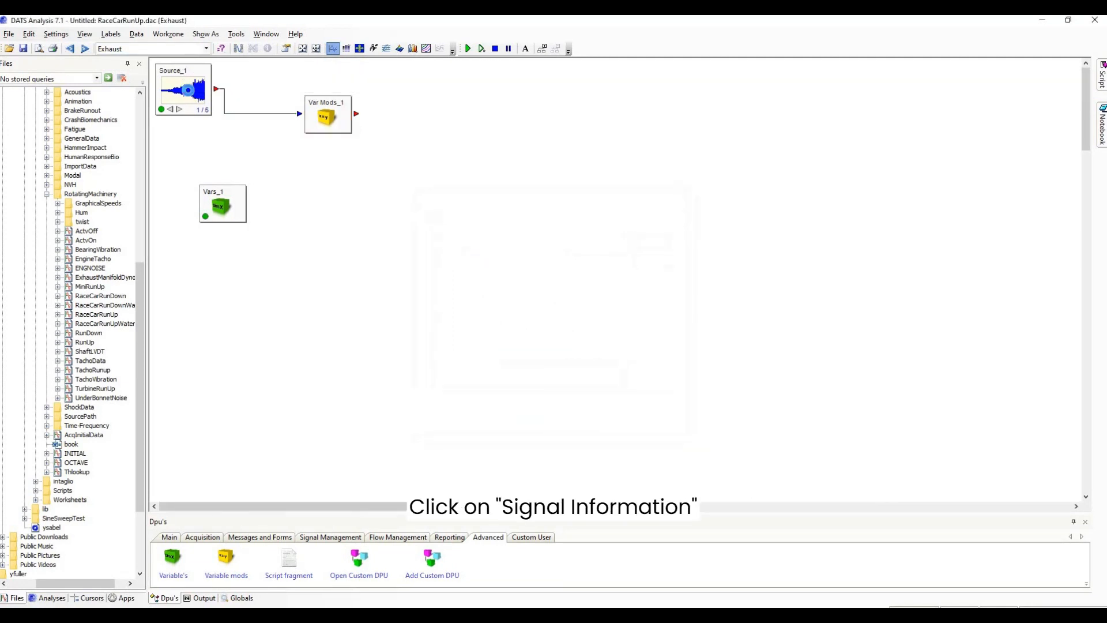
Step: Examine the source signal's pseudo named elements to locate the $$DATASET_NAME entry and its value
{"action": "double_click", "coordinate": [190, 95]}
{"action": "left_click_drag", "start_coordinate": [229, 66], "coordinate": [218, 123]}
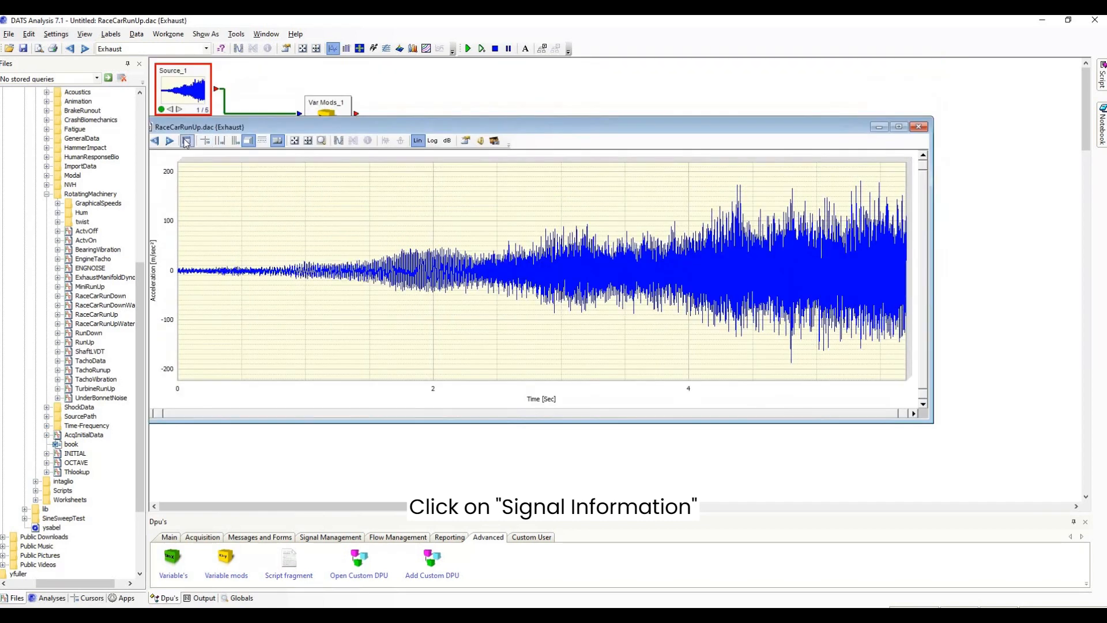
{"action": "left_click", "coordinate": [185, 140]}
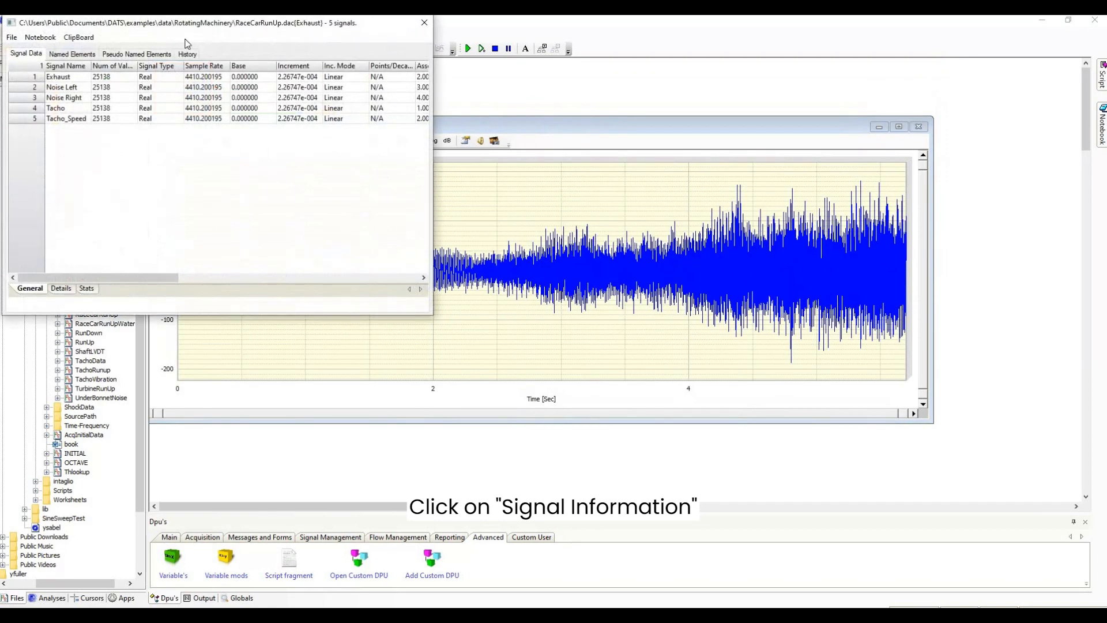
{"action": "left_click", "coordinate": [118, 55]}
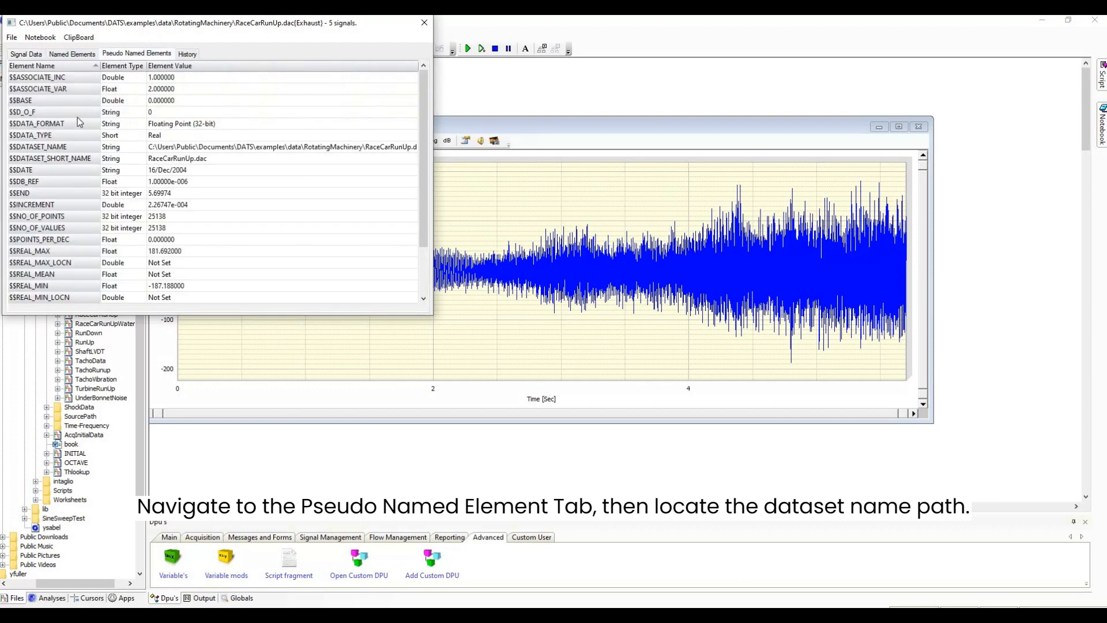
{"action": "left_click", "coordinate": [63, 147]}
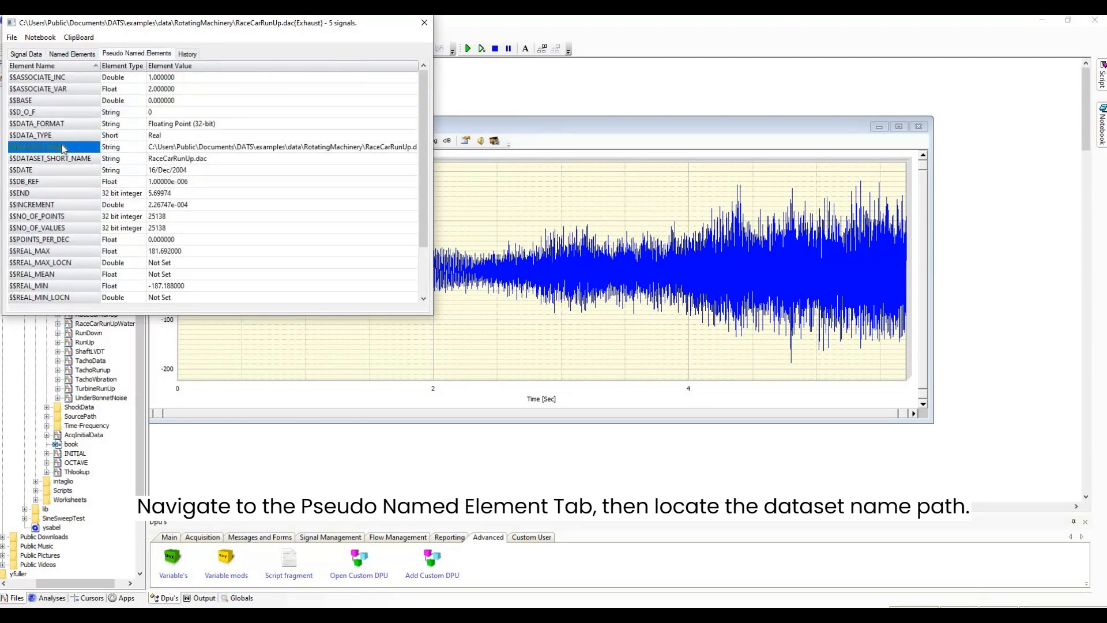
{"action": "left_click", "coordinate": [198, 149]}
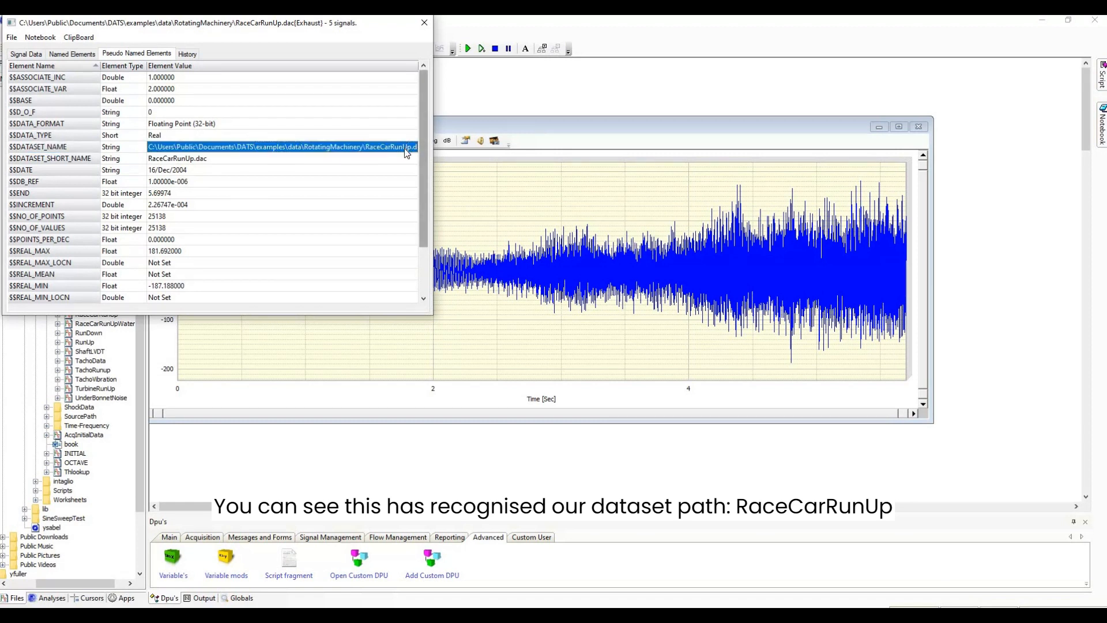
{"action": "left_click", "coordinate": [50, 146]}
{"action": "left_click", "coordinate": [156, 148]}
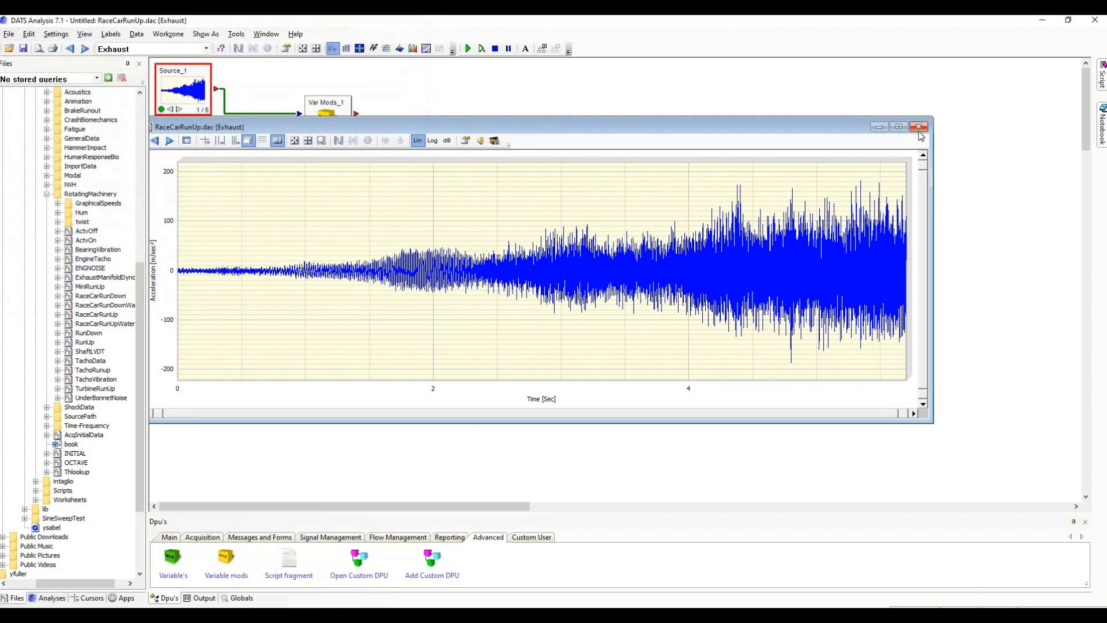
{"action": "left_click", "coordinate": [918, 128]}
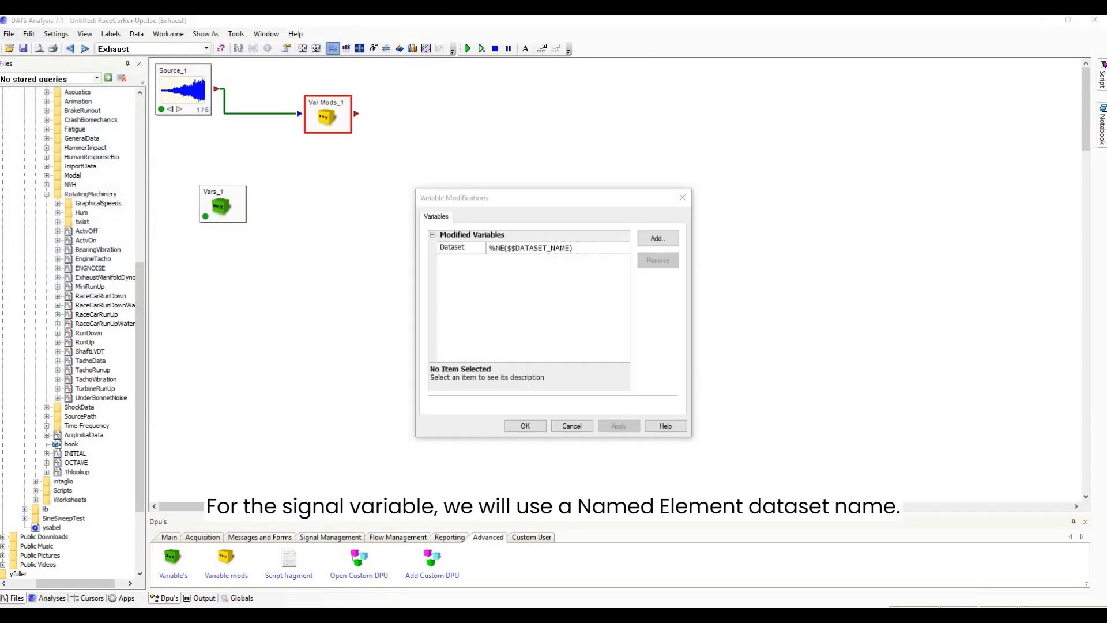
Step: Add a second variable modification that sets the Signal variable to %NE($SIG_NAME)
{"action": "left_click", "coordinate": [669, 240]}
{"action": "left_click", "coordinate": [561, 278]}
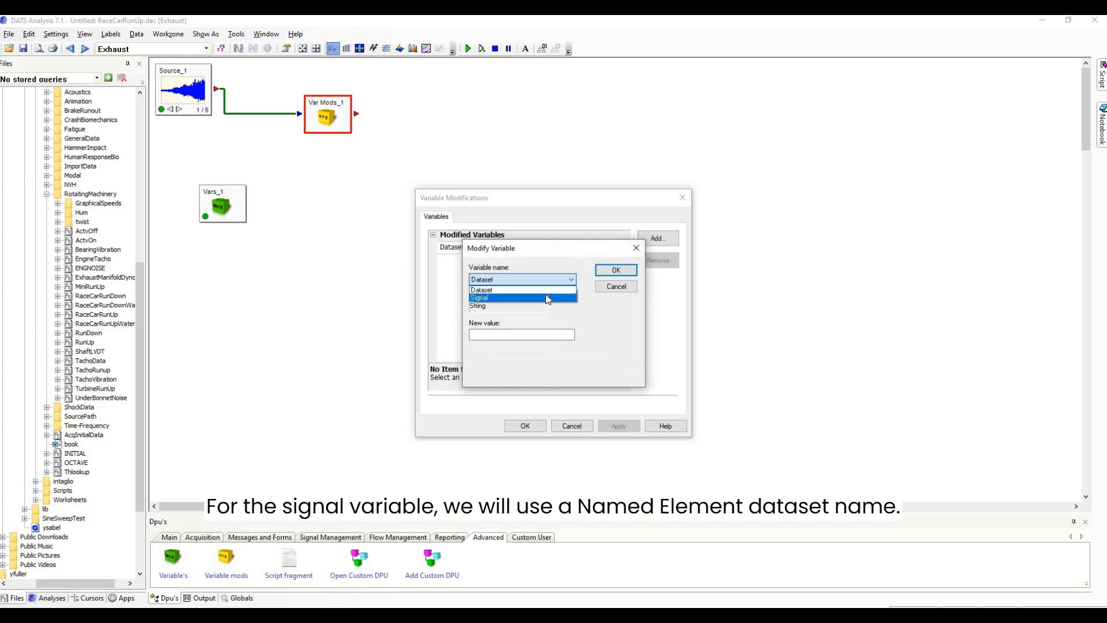
{"action": "left_click", "coordinate": [534, 297]}
{"action": "left_click", "coordinate": [528, 335]}
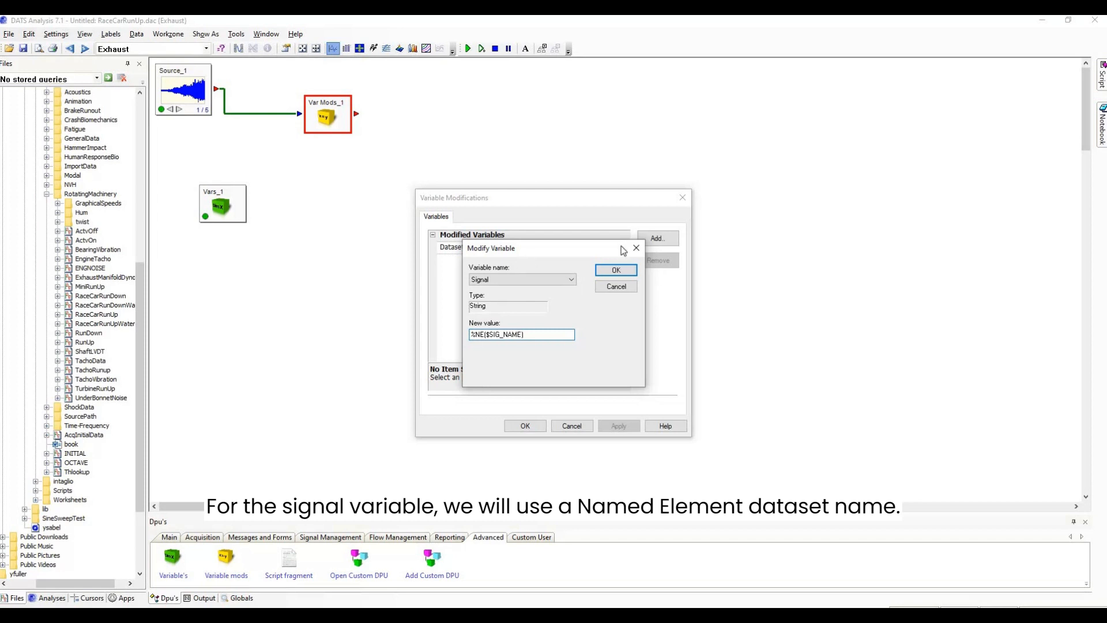
{"action": "left_click", "coordinate": [612, 270]}
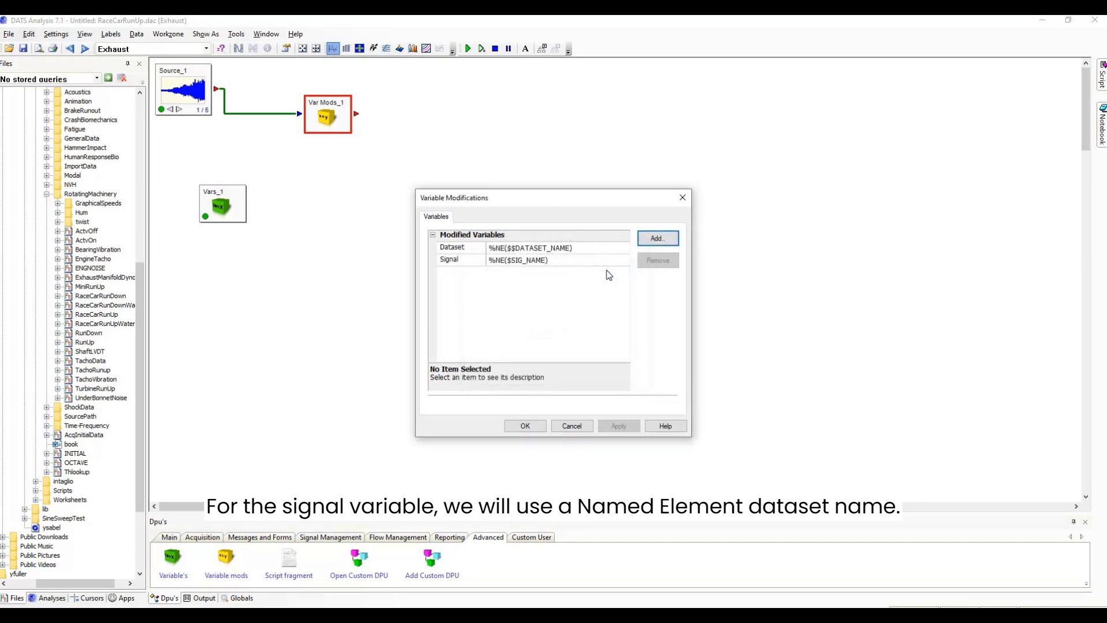
{"action": "left_click", "coordinate": [518, 424]}
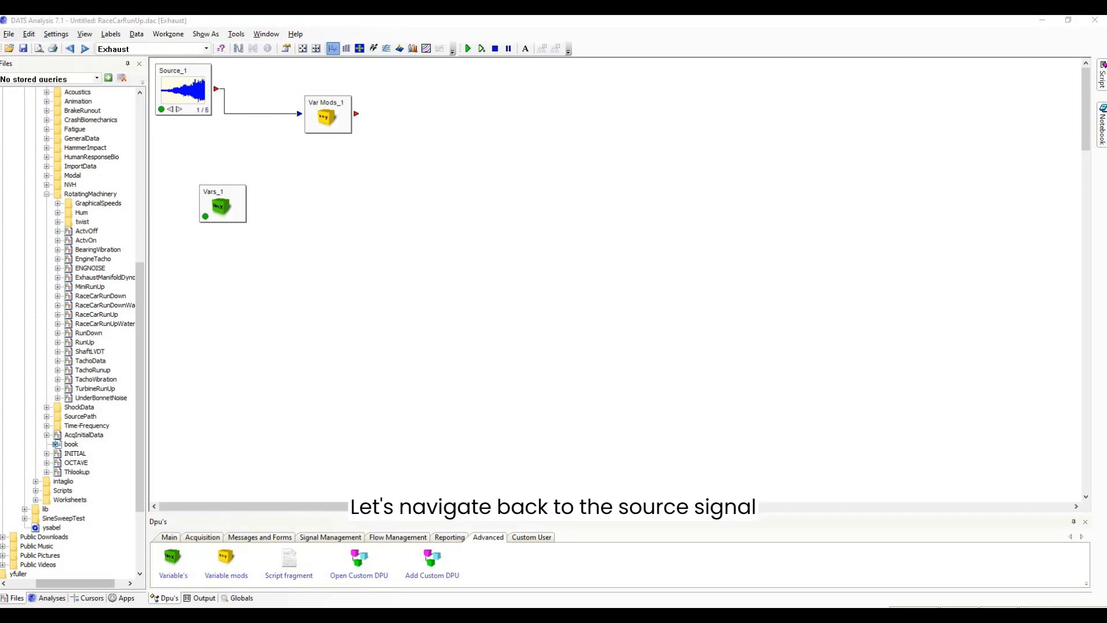
Step: Examine the source signal's named elements to locate the $SIG_NAME entry and its value
{"action": "double_click", "coordinate": [183, 89]}
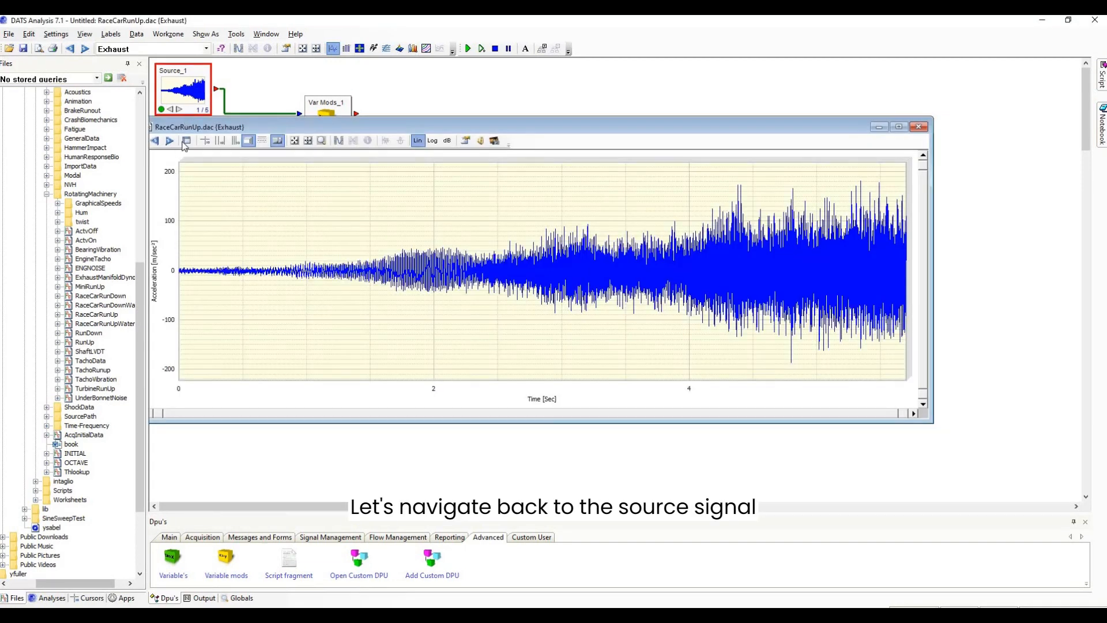
{"action": "left_click", "coordinate": [185, 144]}
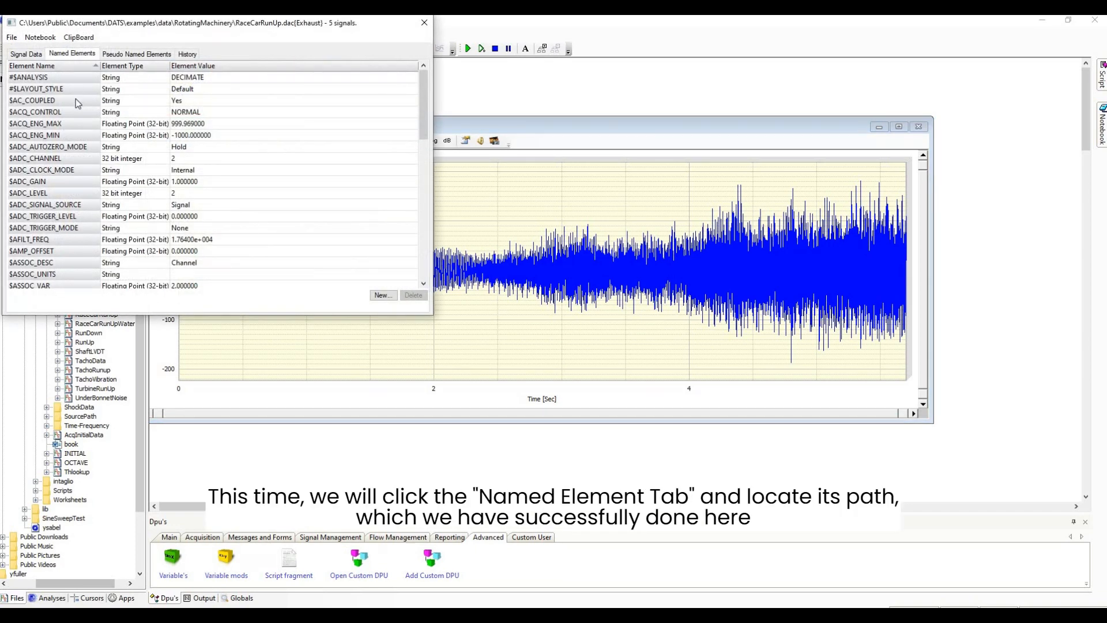
{"action": "scroll", "coordinate": [75, 100], "scroll_direction": "down", "scroll_amount": 10}
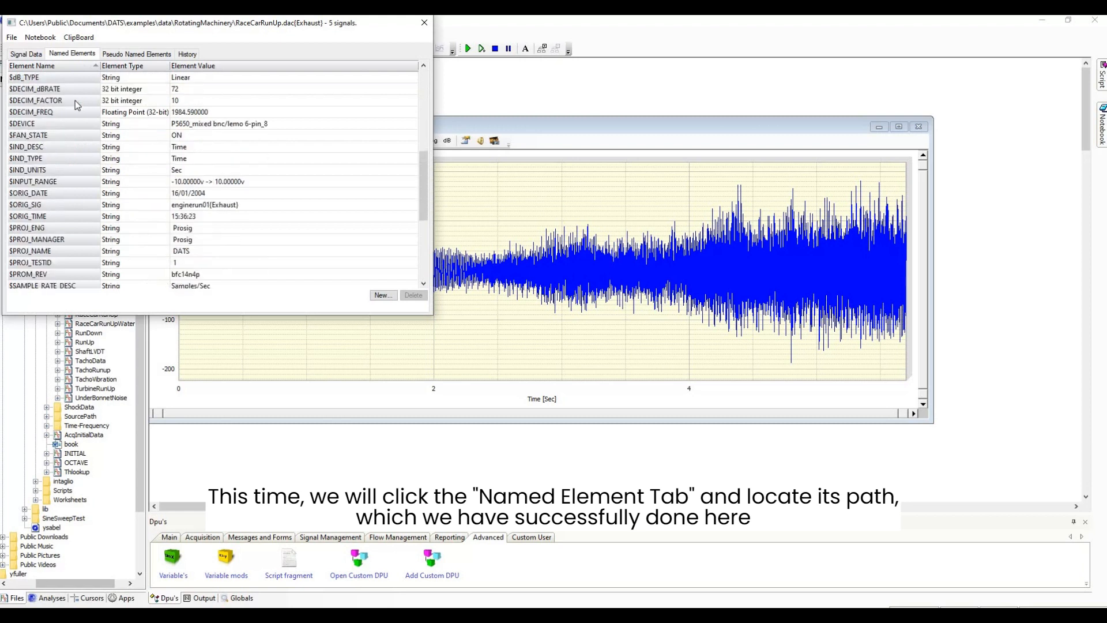
{"action": "scroll", "coordinate": [75, 101], "scroll_direction": "down", "scroll_amount": 2}
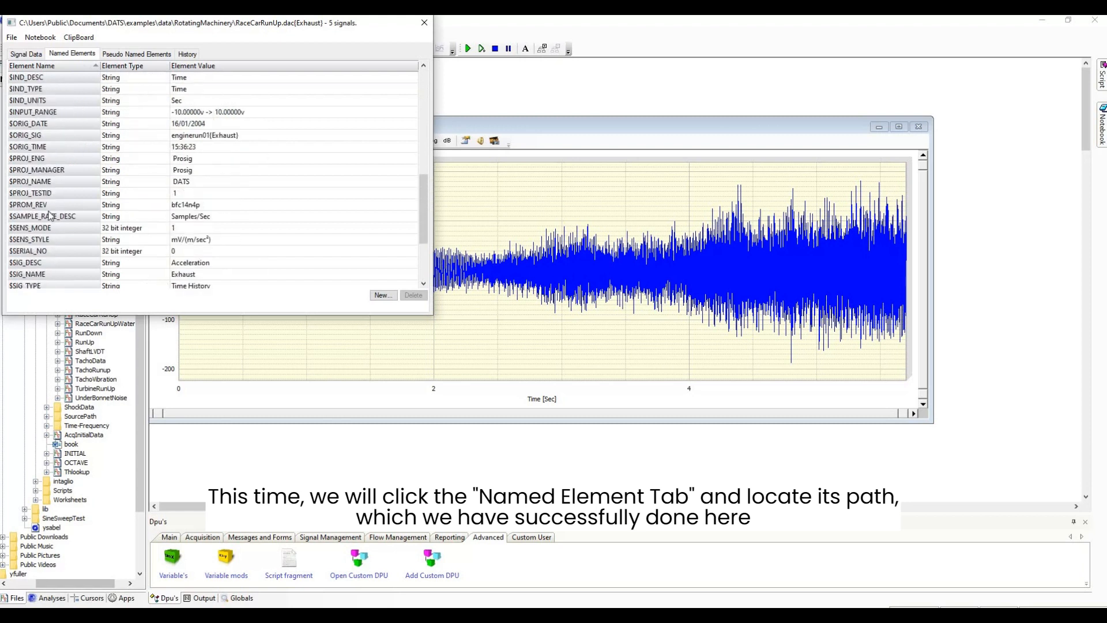
{"action": "left_click", "coordinate": [33, 276]}
{"action": "left_click", "coordinate": [162, 274]}
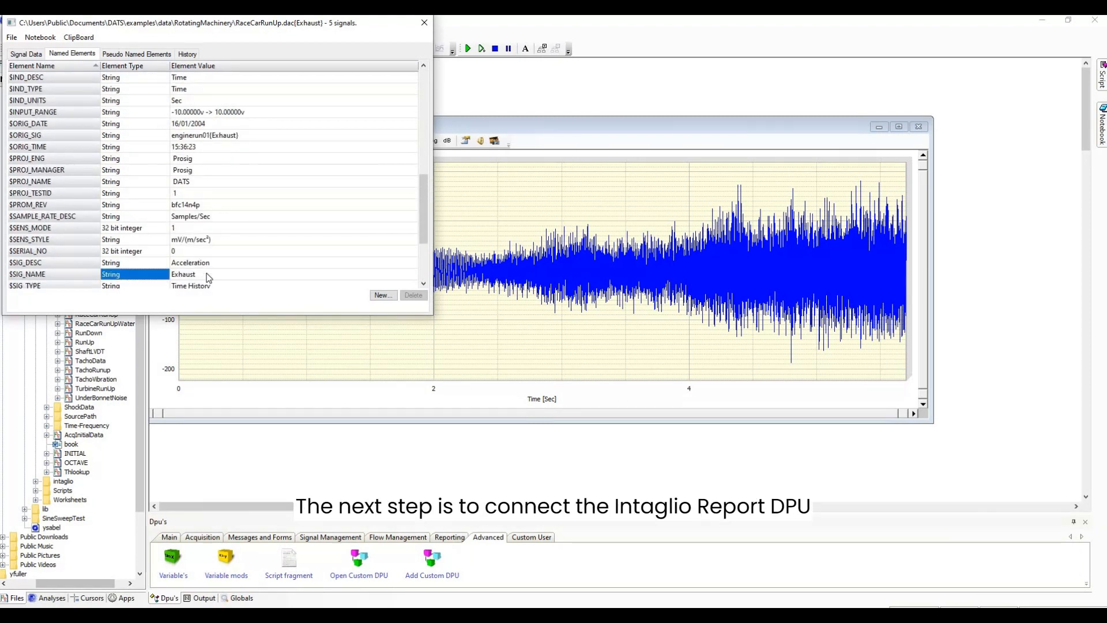
{"action": "left_click", "coordinate": [208, 275]}
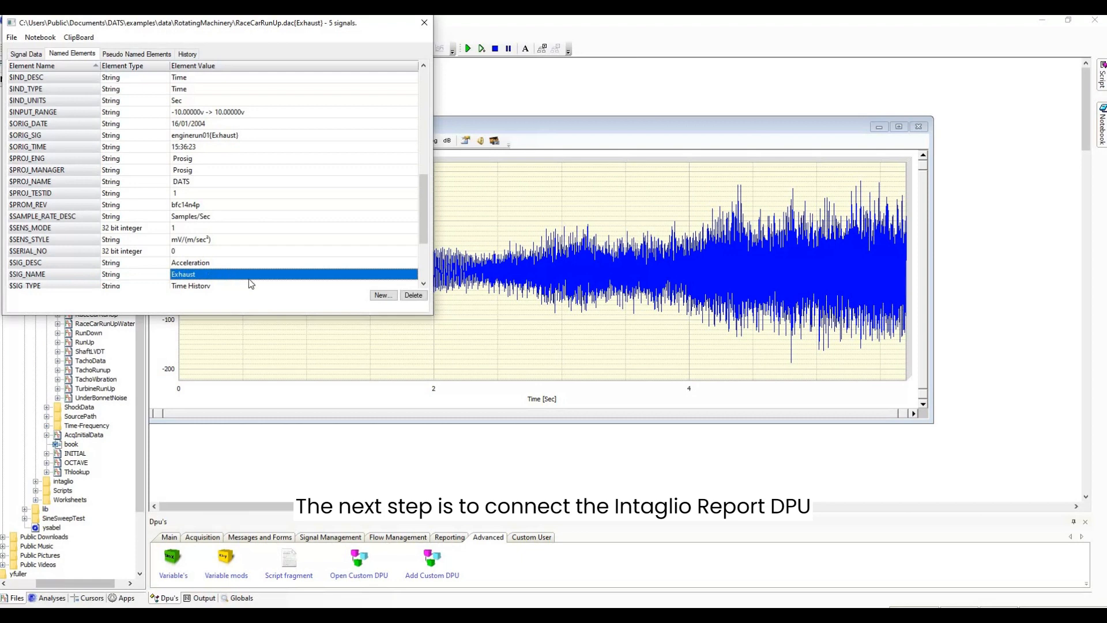
{"action": "left_click", "coordinate": [426, 23]}
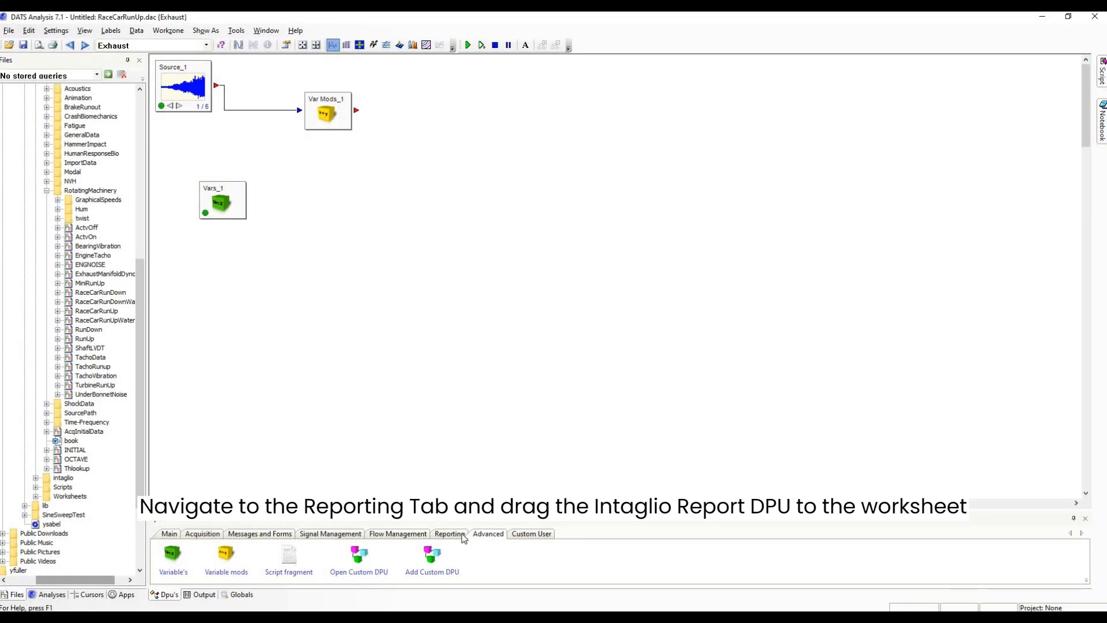
Step: Place an Intaglio report DPU in the worksheet and connect the Variable mods output to its input
{"action": "left_click", "coordinate": [449, 534]}
{"action": "left_click_drag", "start_coordinate": [180, 556], "coordinate": [447, 100]}
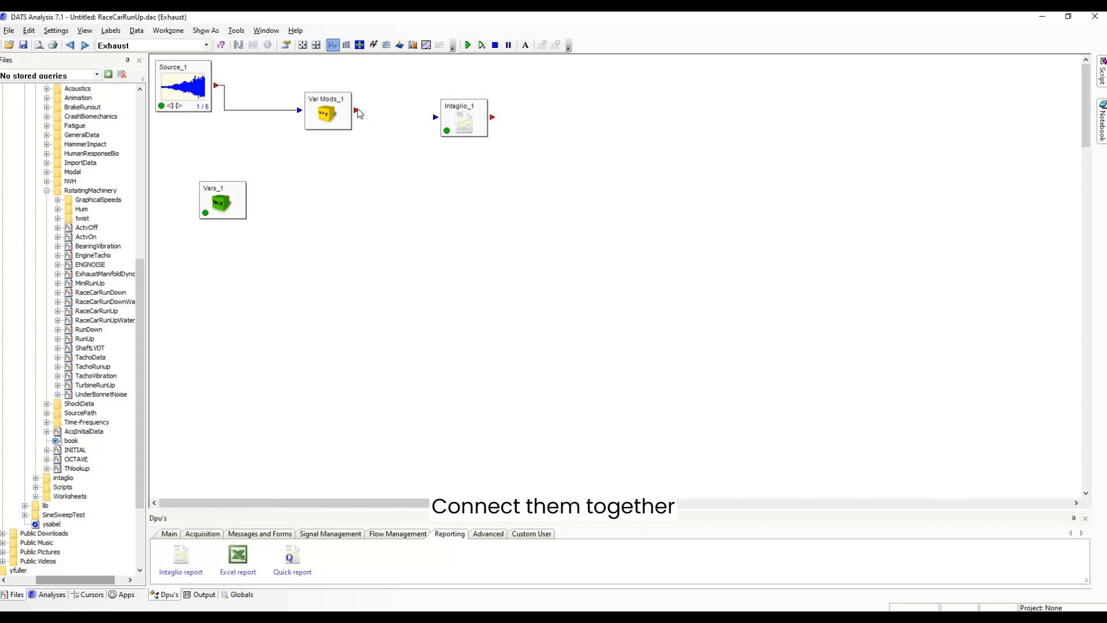
{"action": "left_click_drag", "start_coordinate": [357, 111], "coordinate": [436, 118]}
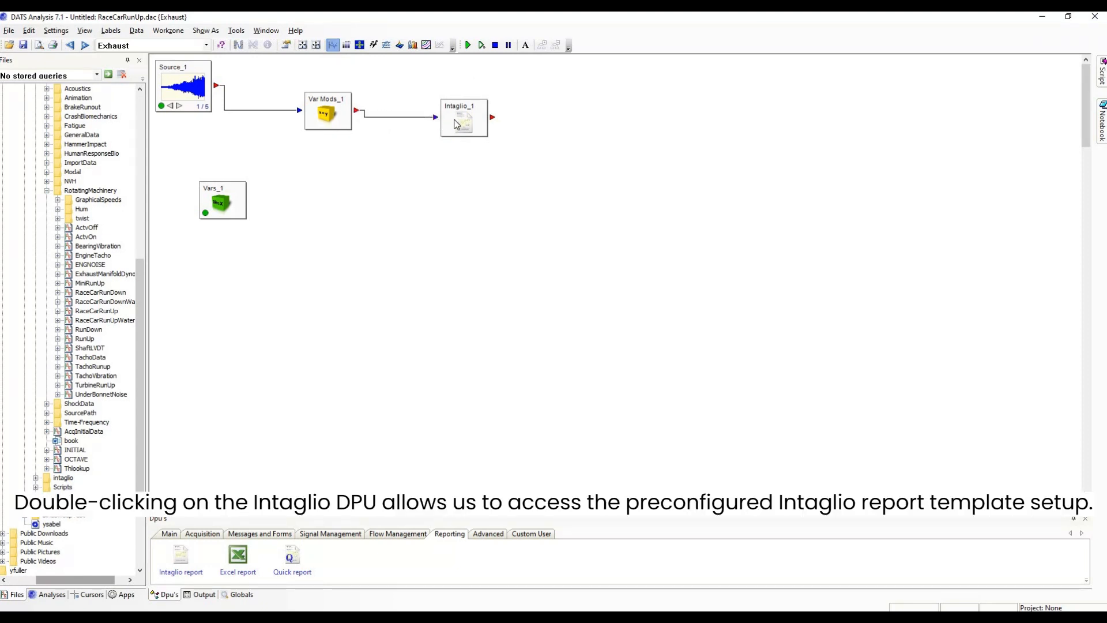
Step: Configure the Intaglio report DPU to use "My Template Report" from the Desktop with Show Final Report enabled
{"action": "double_click", "coordinate": [456, 124]}
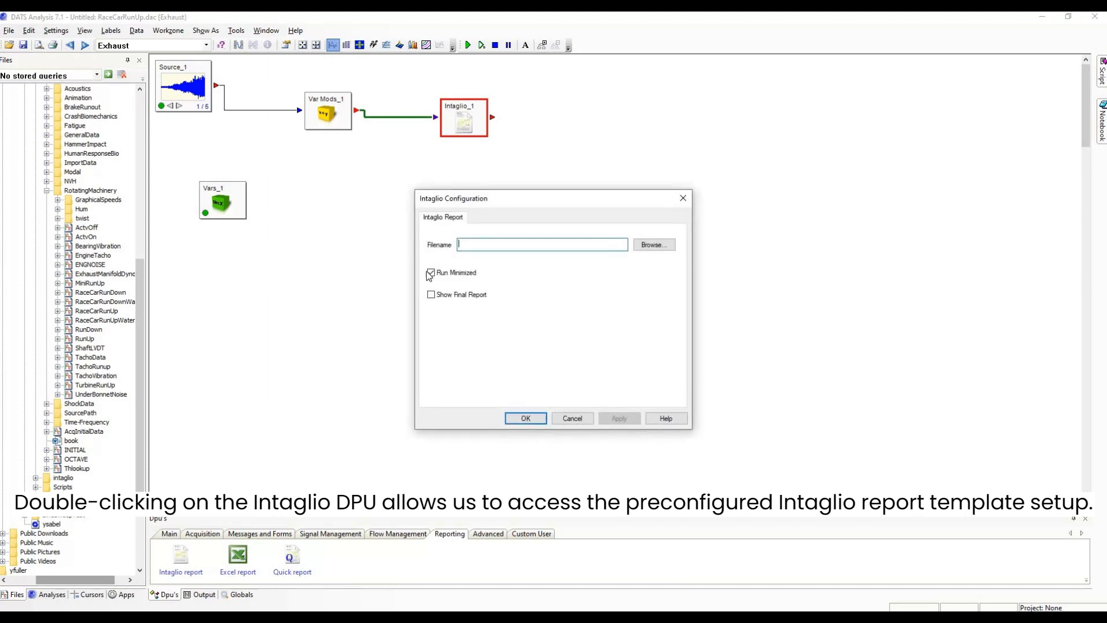
{"action": "left_click", "coordinate": [647, 247]}
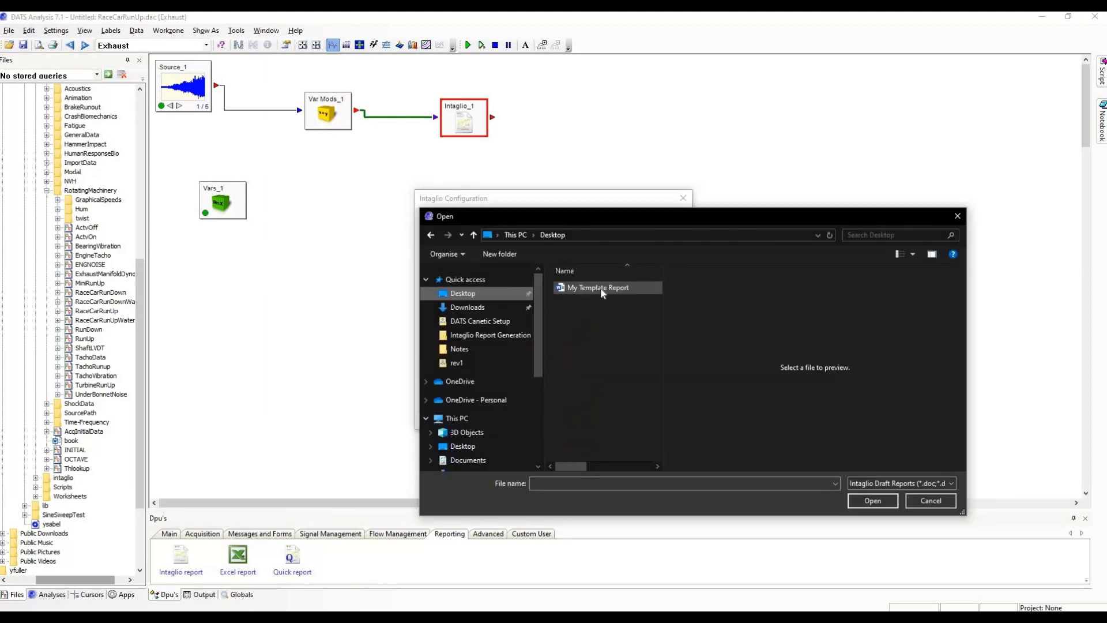
{"action": "left_click", "coordinate": [603, 289]}
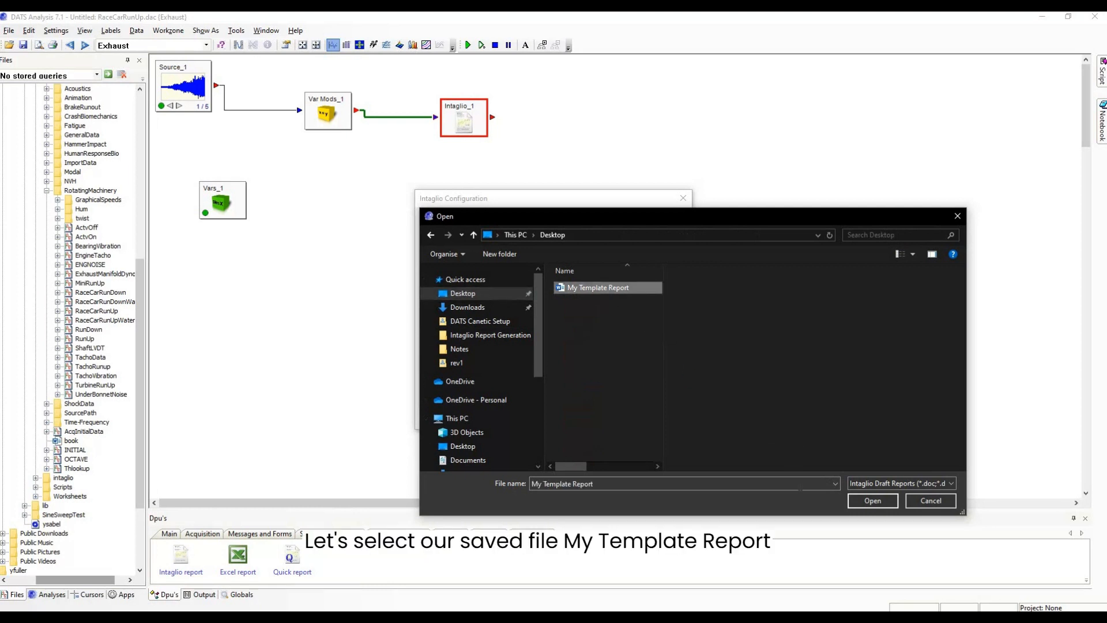
{"action": "left_click", "coordinate": [873, 501]}
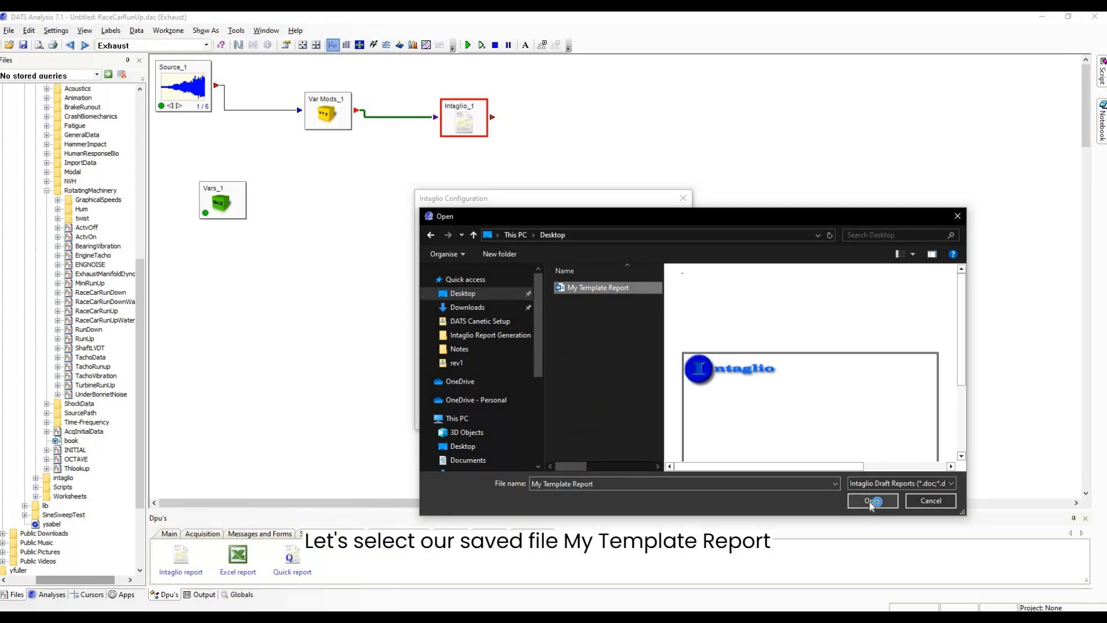
{"action": "left_click", "coordinate": [431, 296]}
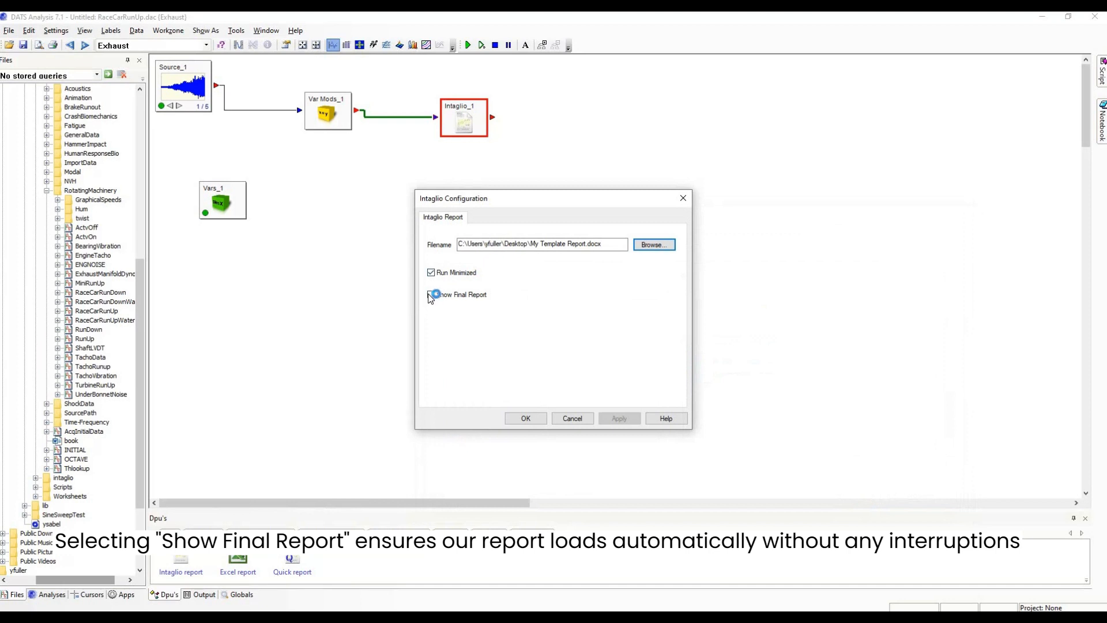
{"action": "left_click", "coordinate": [525, 418]}
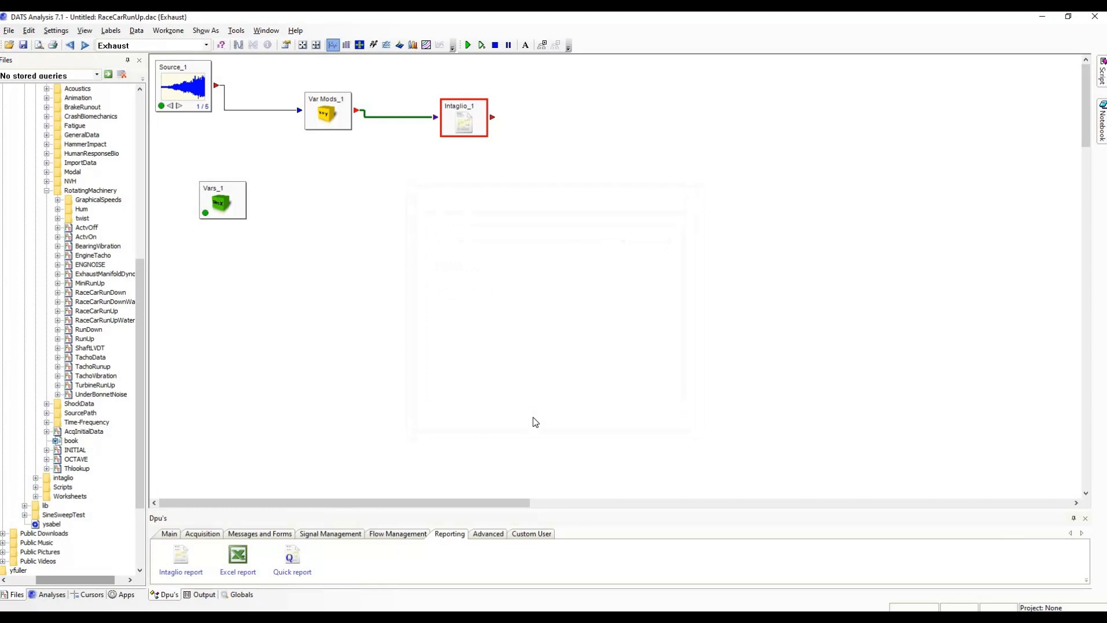
Step: Run the worksheet to generate the final report and review its title and signal graph in Word
{"action": "left_click", "coordinate": [468, 45]}
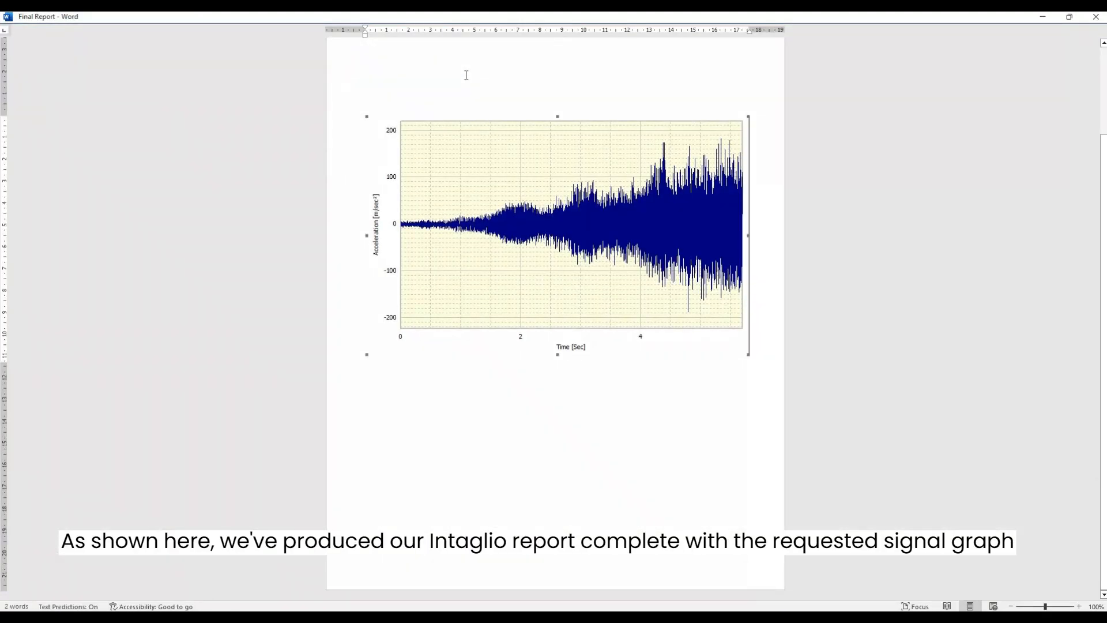
{"action": "scroll", "coordinate": [481, 127], "scroll_direction": "up", "scroll_amount": 4}
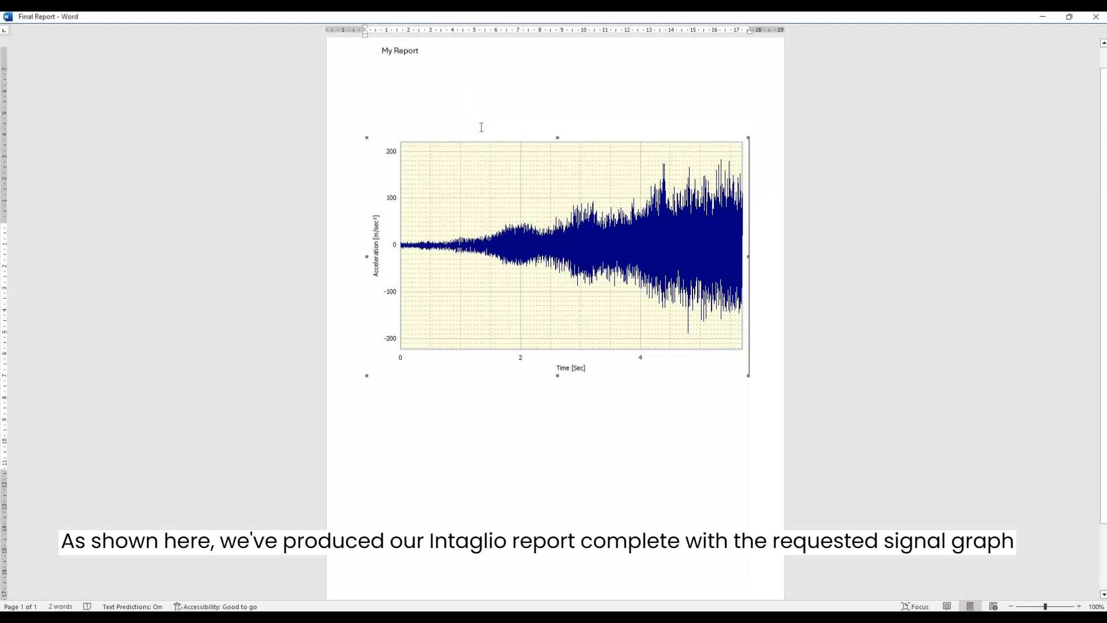
{"action": "scroll", "coordinate": [482, 127], "scroll_direction": "down", "scroll_amount": 2}
{"action": "scroll", "coordinate": [481, 127], "scroll_direction": "down", "scroll_amount": 2}
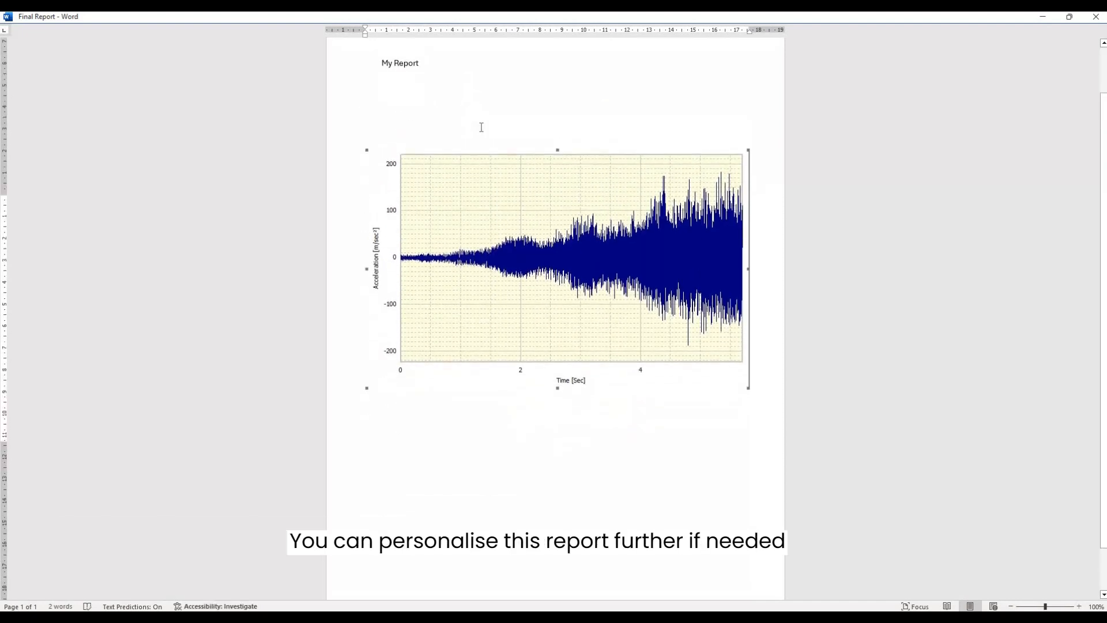
{"action": "scroll", "coordinate": [482, 127], "scroll_direction": "up", "scroll_amount": 3}
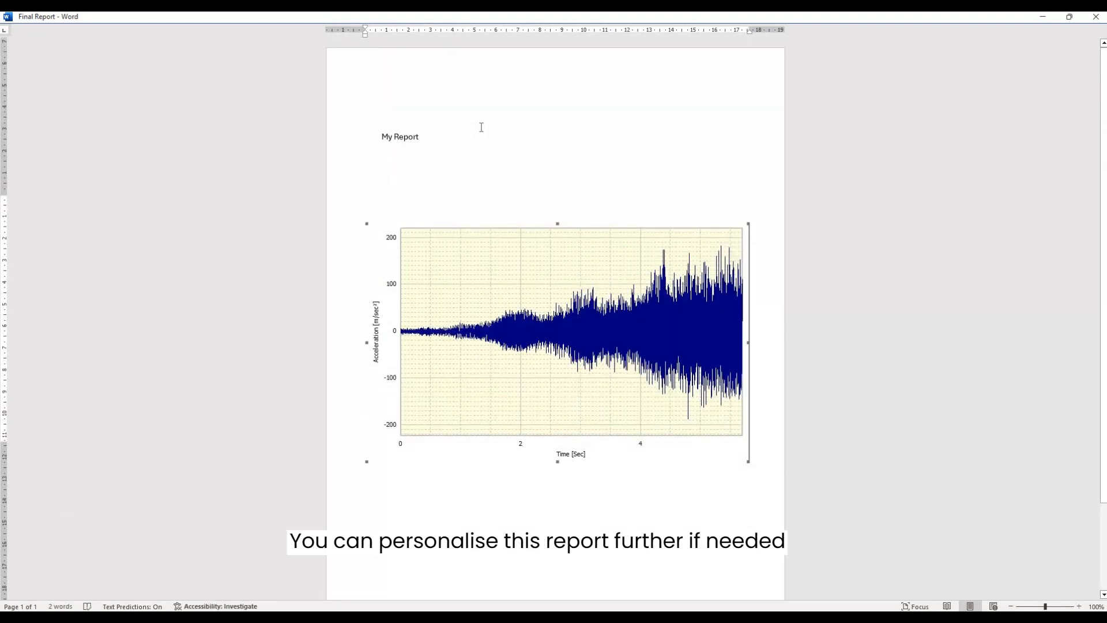
{"action": "scroll", "coordinate": [479, 165], "scroll_direction": "down", "scroll_amount": 1}
{"action": "left_click", "coordinate": [480, 162]}
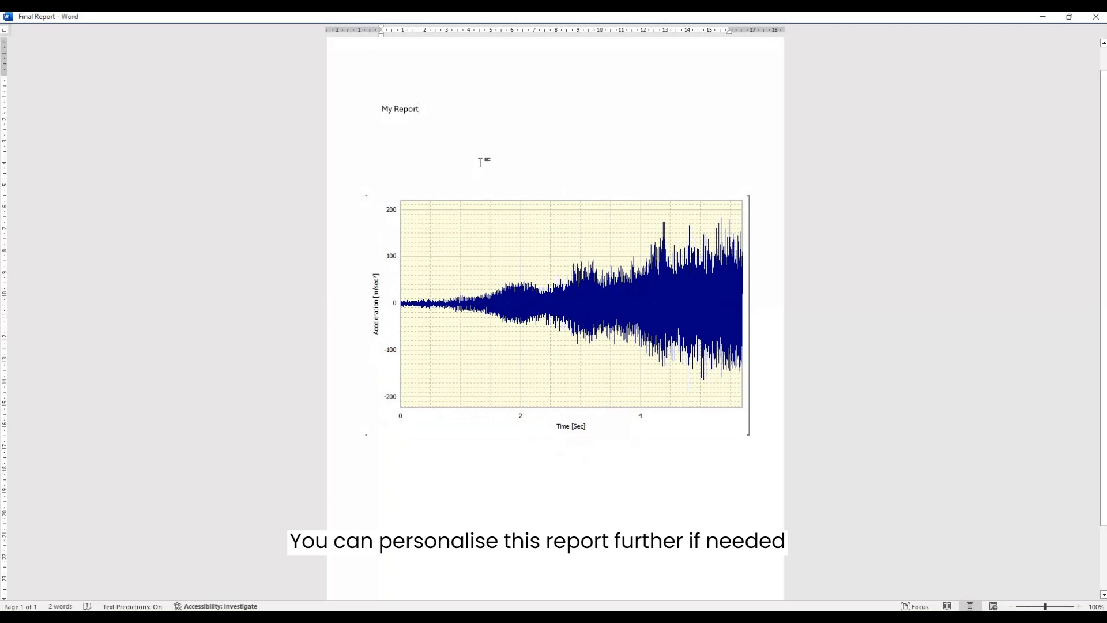